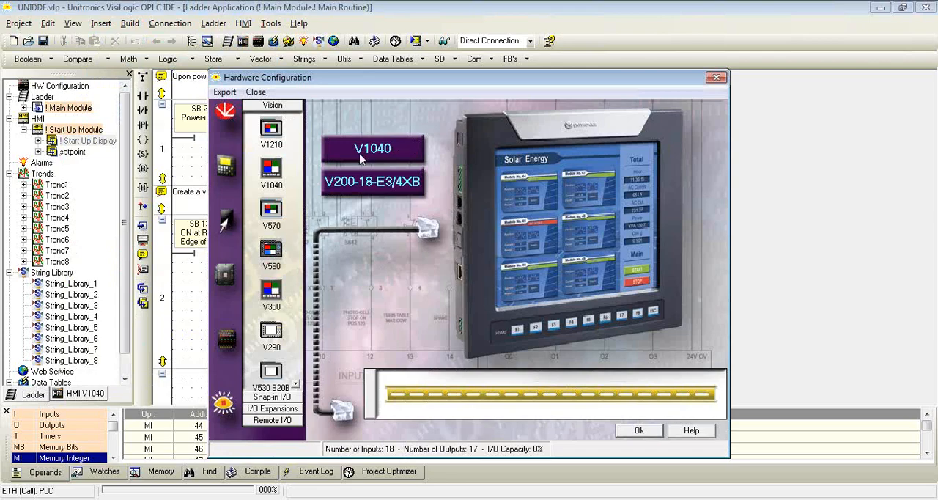
Review the analog input settings of the V200-18-E3/4XB snap-in module and close the hardware configuration.
{"action": "left_click", "coordinate": [386, 189]}
{"action": "left_click", "coordinate": [526, 145]}
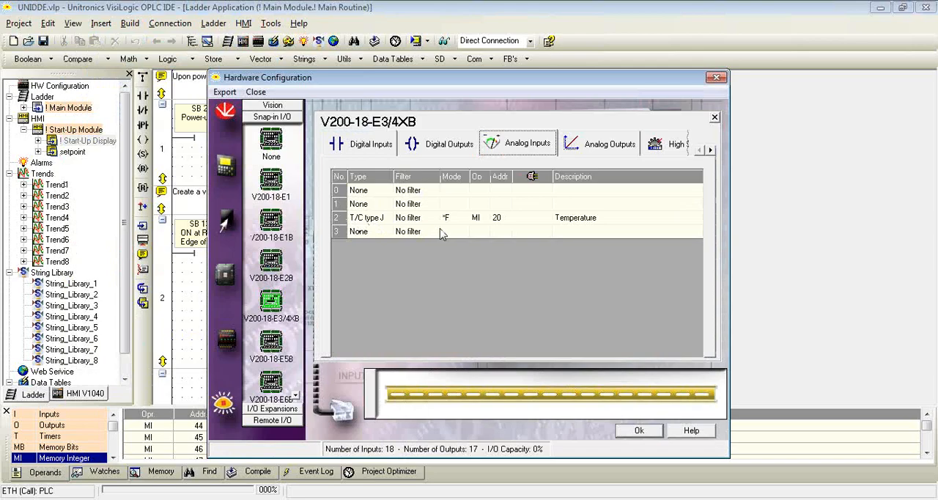
{"action": "left_click", "coordinate": [650, 435]}
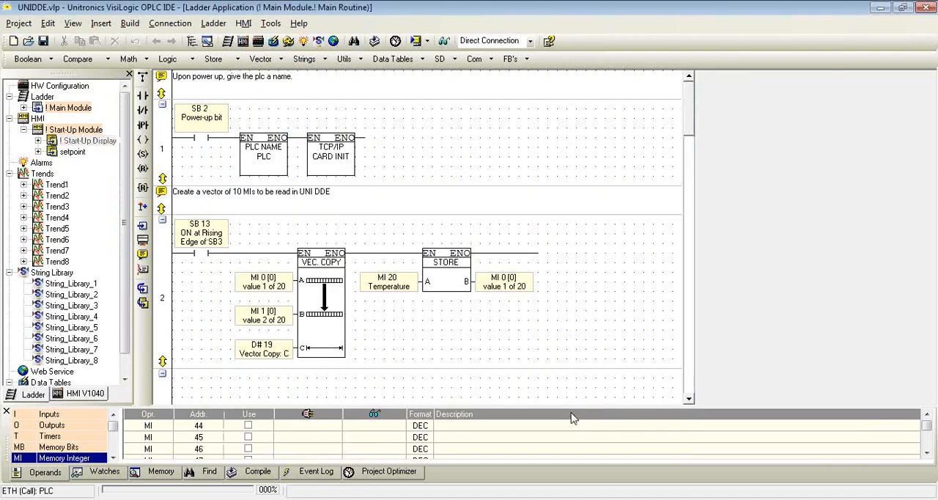
Enlarge the operands area and show the Memory Integer list from address 0.
{"action": "left_click_drag", "start_coordinate": [573, 406], "coordinate": [577, 281]}
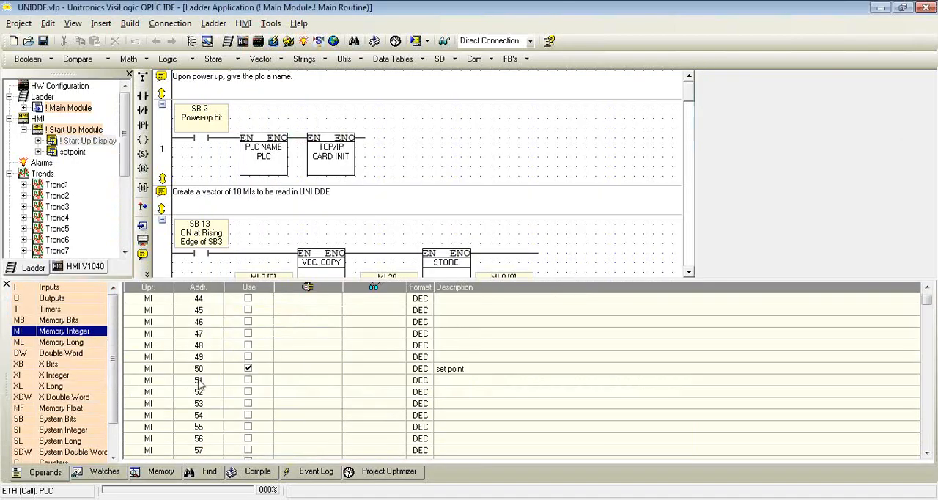
{"action": "right_click", "coordinate": [64, 333]}
{"action": "left_click", "coordinate": [86, 340]}
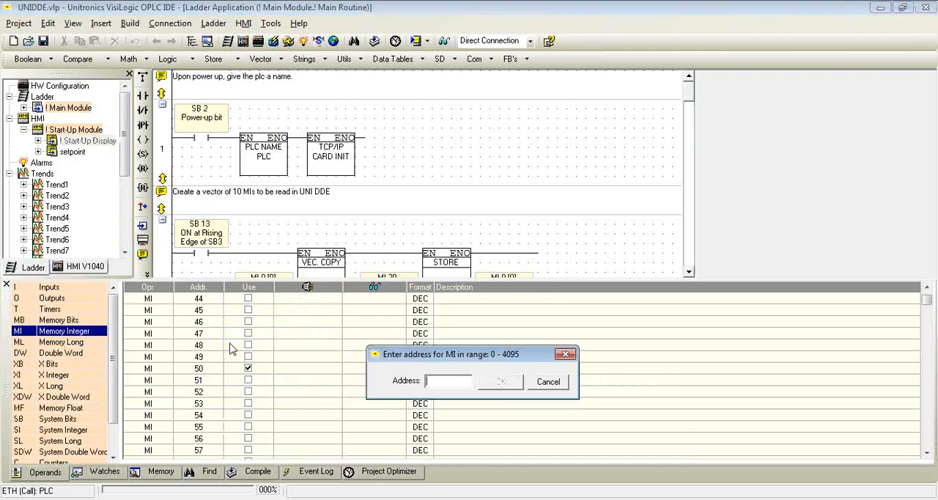
{"action": "type", "text": "0"}
{"action": "left_click", "coordinate": [501, 381]}
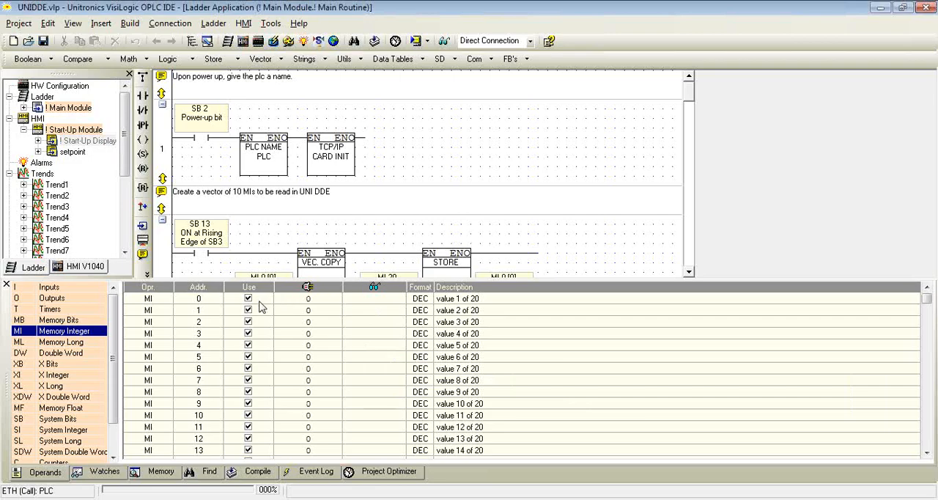
Expand the operands area further and run an online test to monitor the live Memory Integer values, ending the test when done.
{"action": "left_click_drag", "start_coordinate": [357, 281], "coordinate": [356, 175]}
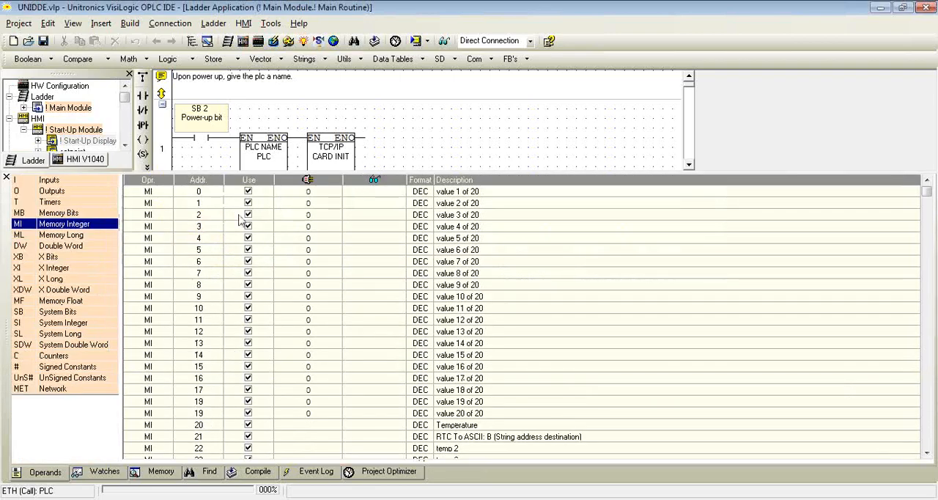
{"action": "left_click", "coordinate": [444, 41]}
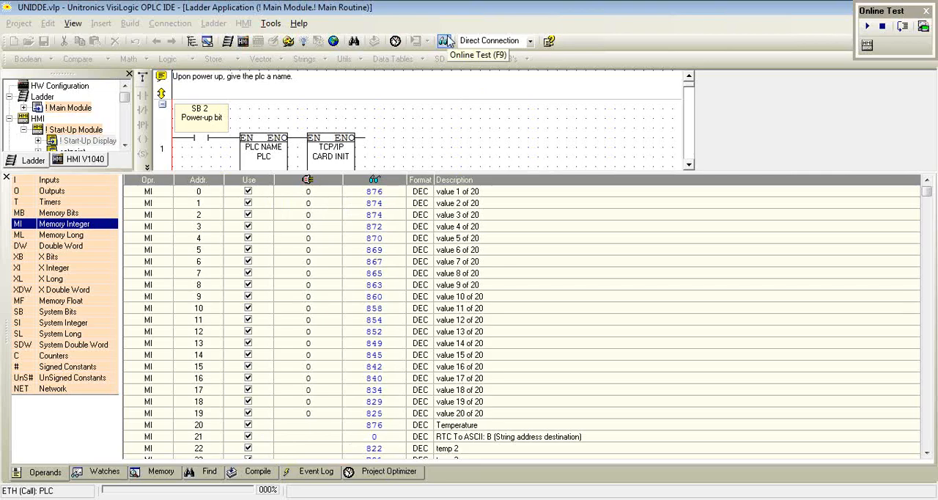
{"action": "left_click", "coordinate": [446, 41]}
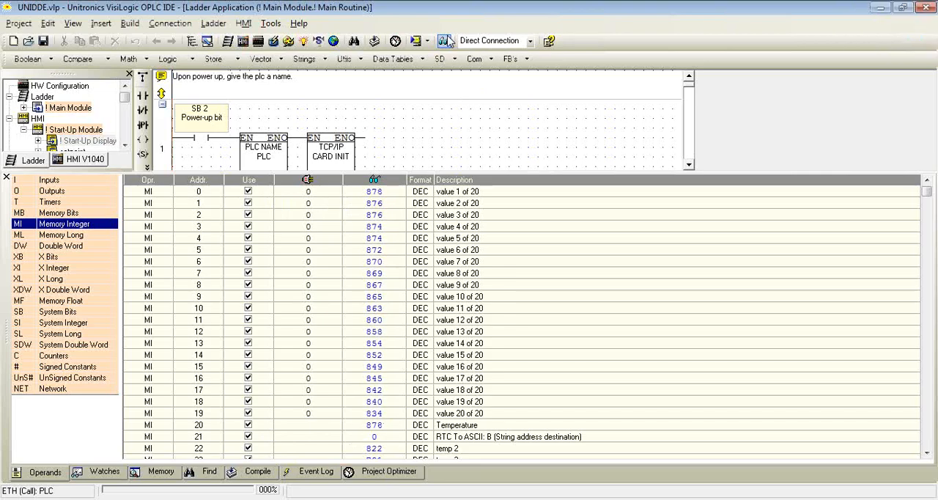
Launch UniDDE, start a new file and open a new PLC definition.
{"action": "left_click", "coordinate": [38, 495]}
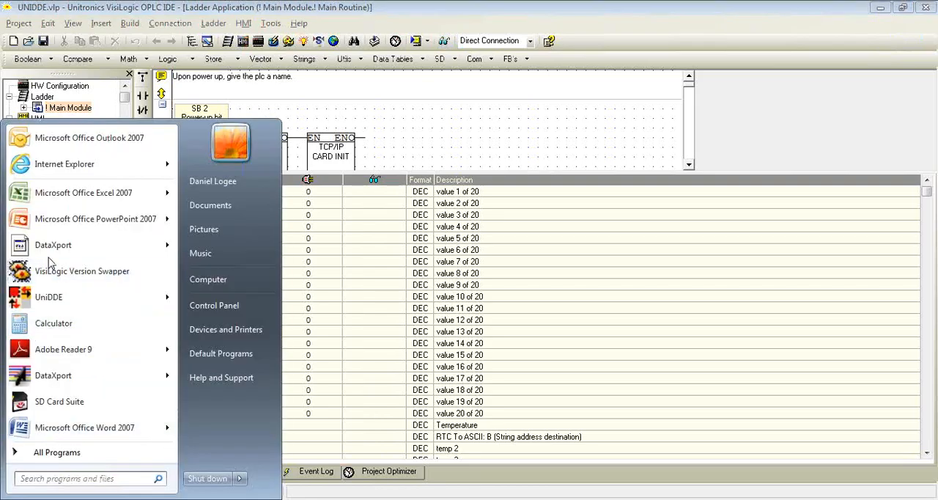
{"action": "left_click", "coordinate": [64, 203]}
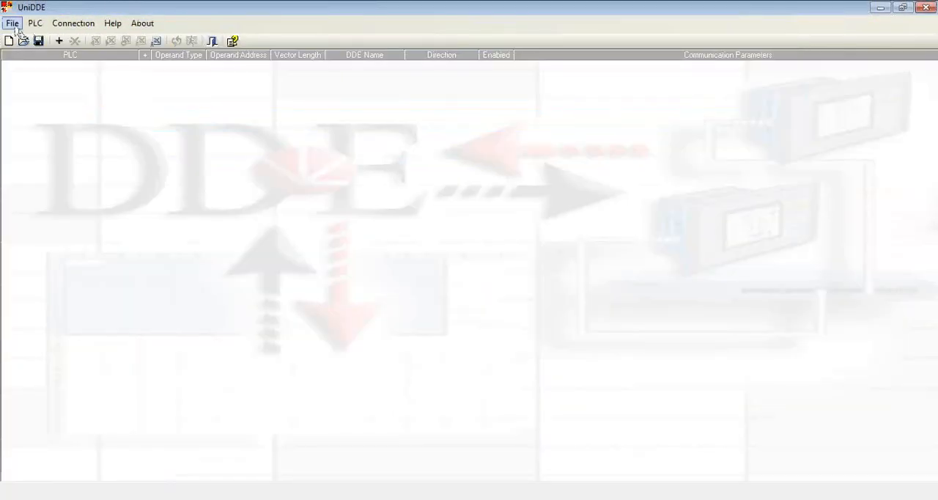
{"action": "left_click", "coordinate": [13, 23]}
{"action": "left_click", "coordinate": [31, 40]}
{"action": "left_click", "coordinate": [58, 42]}
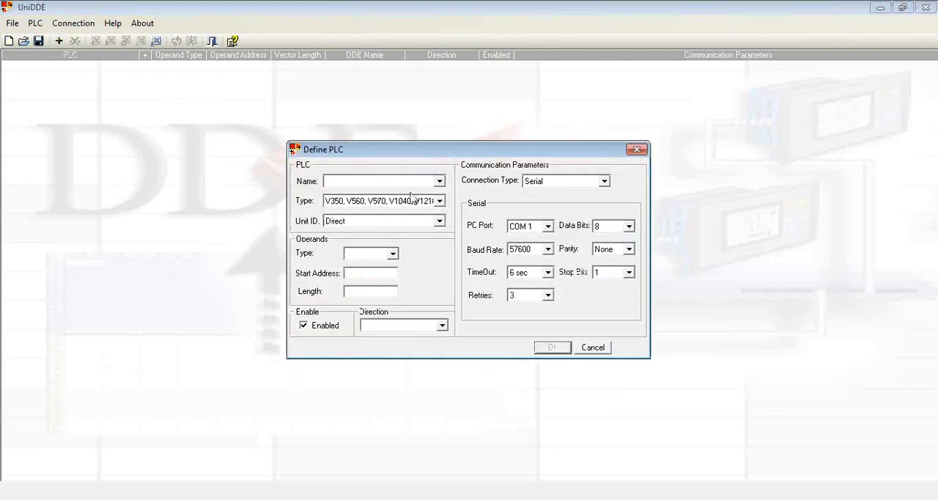
Check the PLC name block in the VisiLogic ladder and enter PLC as the name in the UniDDE definition.
{"action": "left_click", "coordinate": [419, 484]}
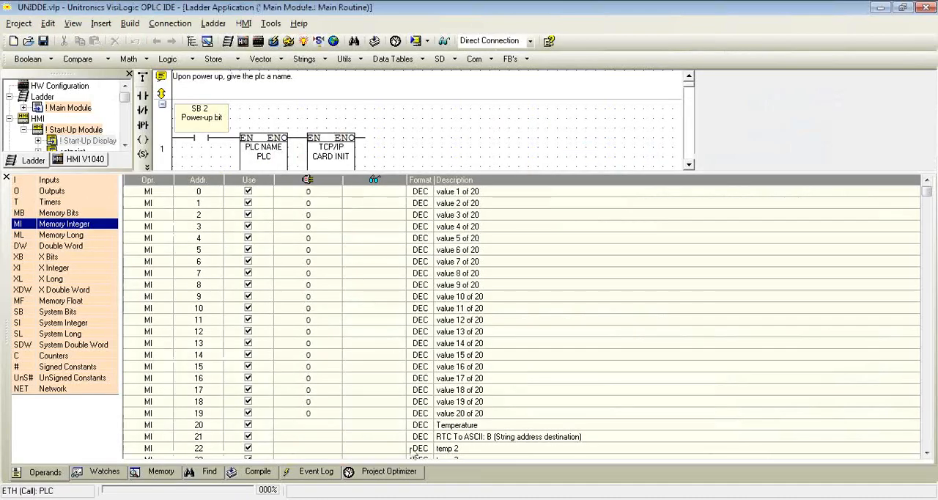
{"action": "left_click_drag", "start_coordinate": [393, 171], "coordinate": [393, 239]}
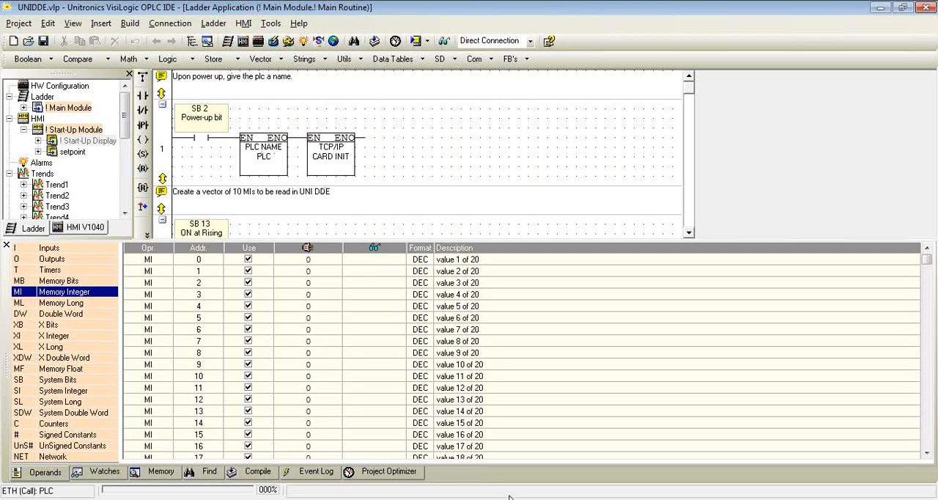
{"action": "left_click", "coordinate": [509, 495]}
{"action": "left_click", "coordinate": [360, 179]}
{"action": "type", "text": "PLC"}
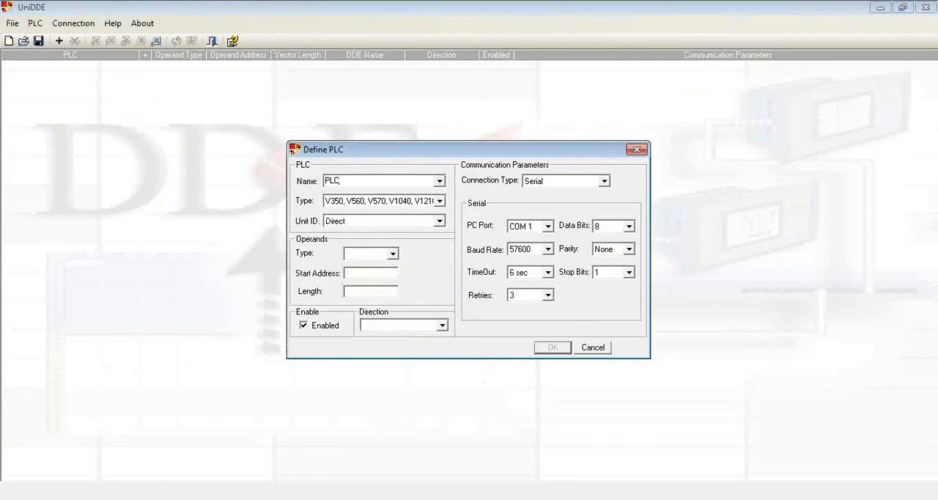
Choose the V350, V560, V570, V1040, V1210 PLC type and set the unit ID to Direct.
{"action": "left_click", "coordinate": [440, 202]}
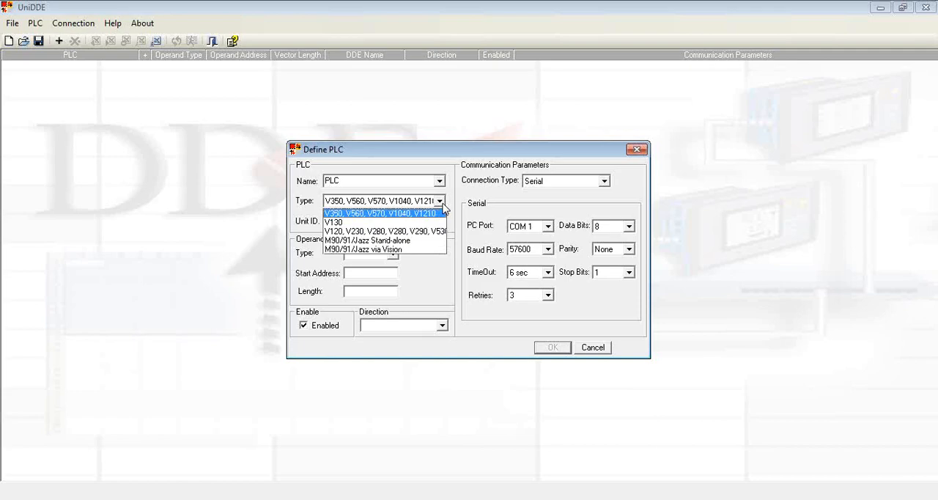
{"action": "left_click", "coordinate": [393, 213]}
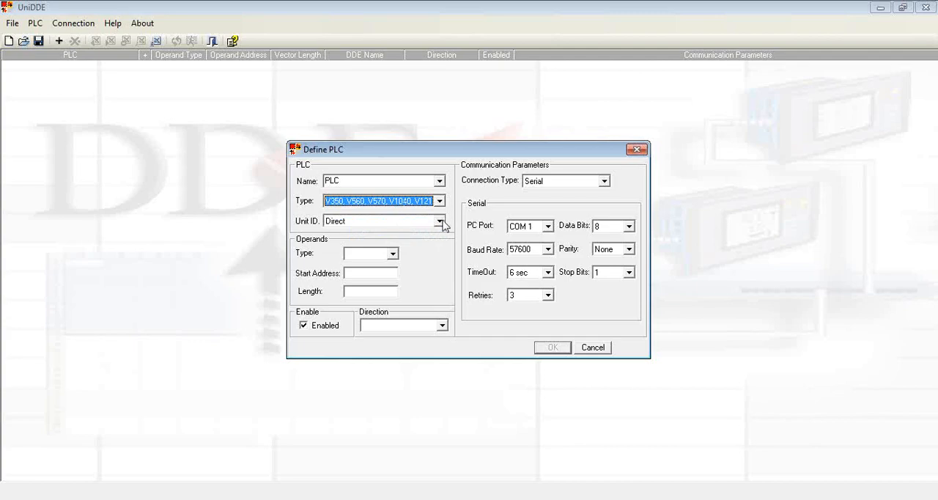
{"action": "left_click", "coordinate": [440, 221]}
{"action": "mouse_move", "coordinate": [440, 246]}
{"action": "left_mouse_down"}
{"action": "mouse_move", "coordinate": [441, 289]}
{"action": "mouse_move", "coordinate": [444, 242]}
{"action": "left_mouse_up"}
{"action": "left_click", "coordinate": [408, 234]}
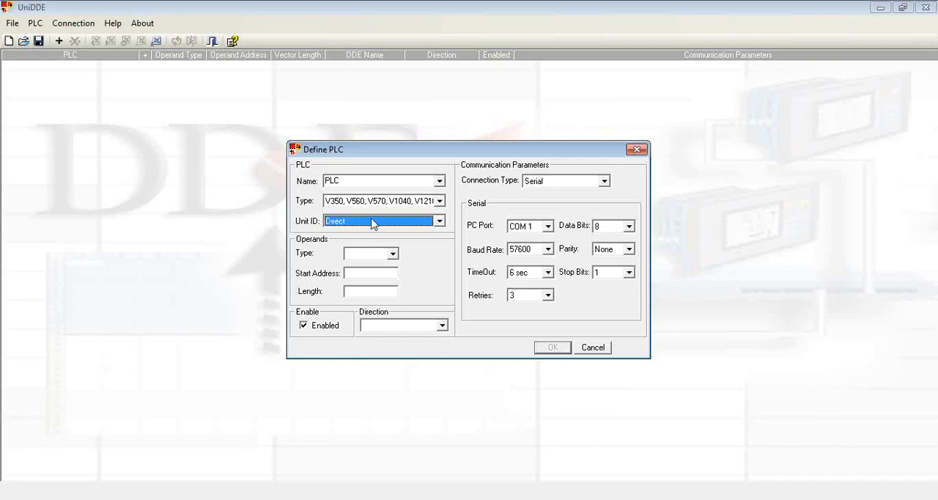
Define the operands as type MI with start address 0 and length 20, using the Read direction.
{"action": "left_click", "coordinate": [393, 254]}
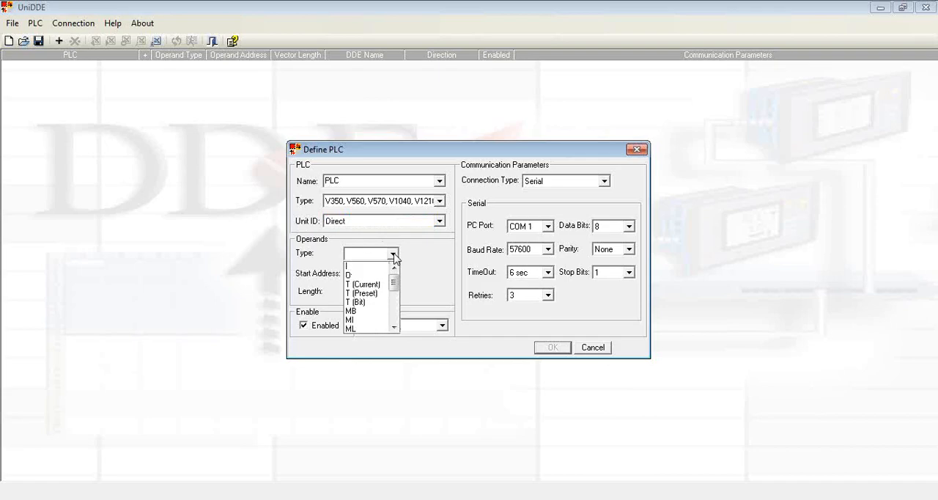
{"action": "mouse_move", "coordinate": [394, 286]}
{"action": "left_mouse_down"}
{"action": "mouse_move", "coordinate": [407, 315]}
{"action": "mouse_move", "coordinate": [402, 288]}
{"action": "left_mouse_up"}
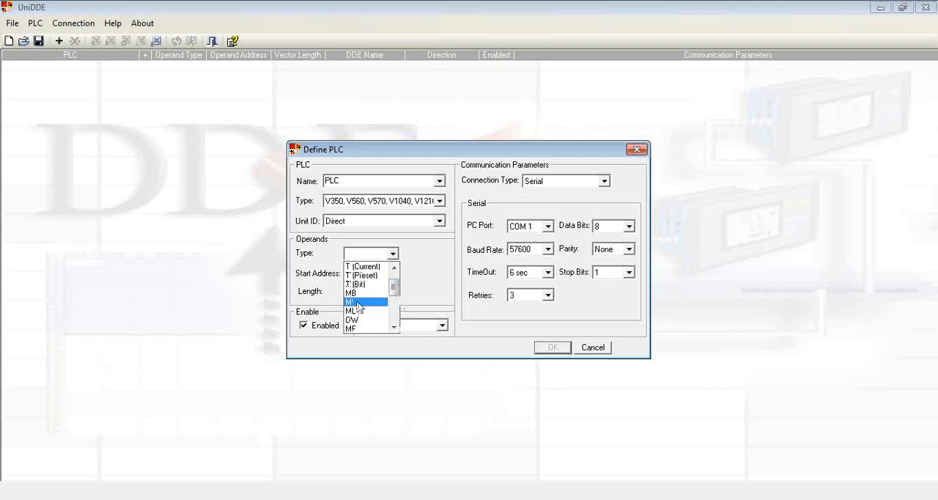
{"action": "left_click", "coordinate": [357, 303]}
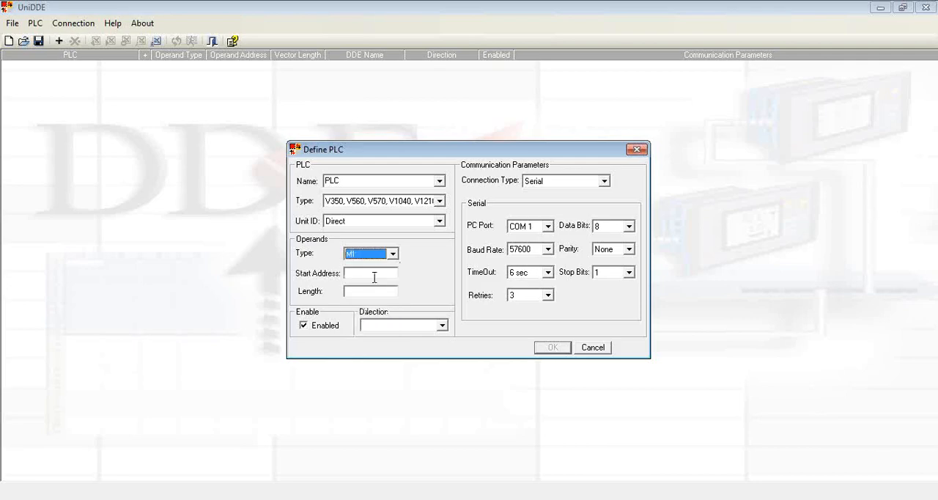
{"action": "left_click", "coordinate": [373, 277]}
{"action": "left_click", "coordinate": [366, 293]}
{"action": "type", "text": "20"}
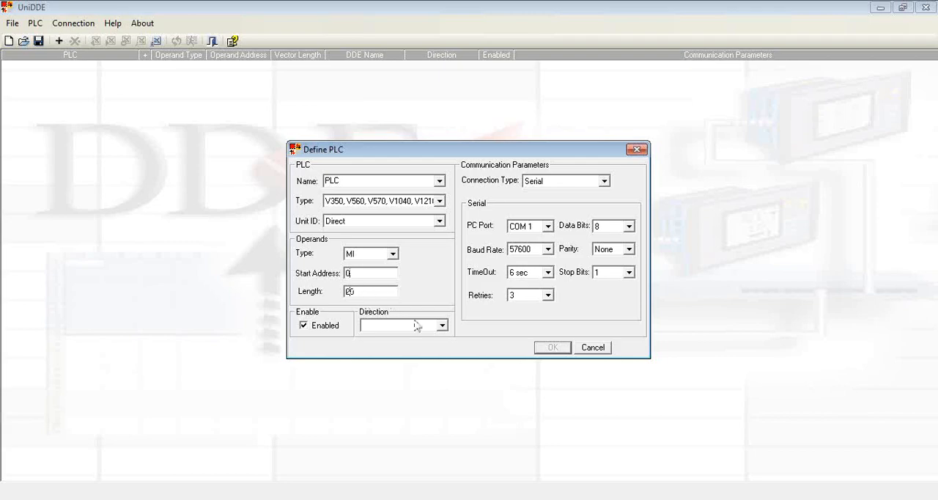
{"action": "left_click", "coordinate": [443, 326]}
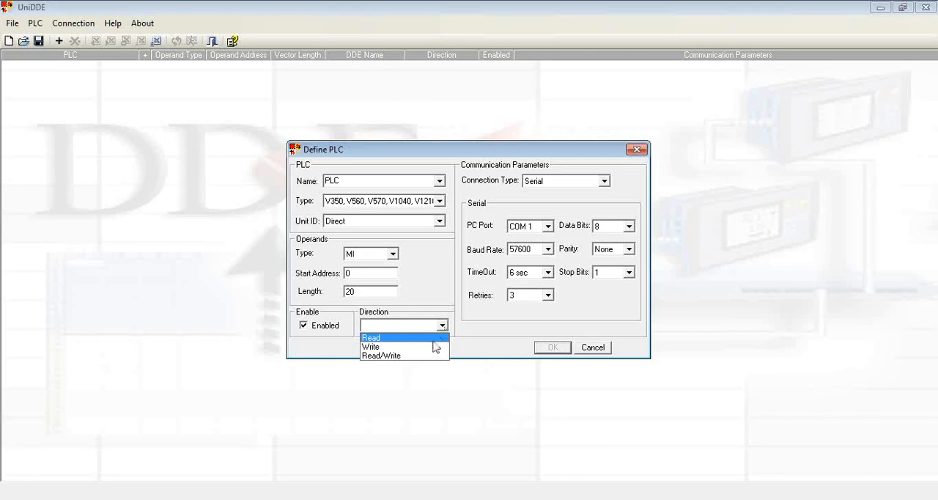
{"action": "left_click", "coordinate": [434, 340]}
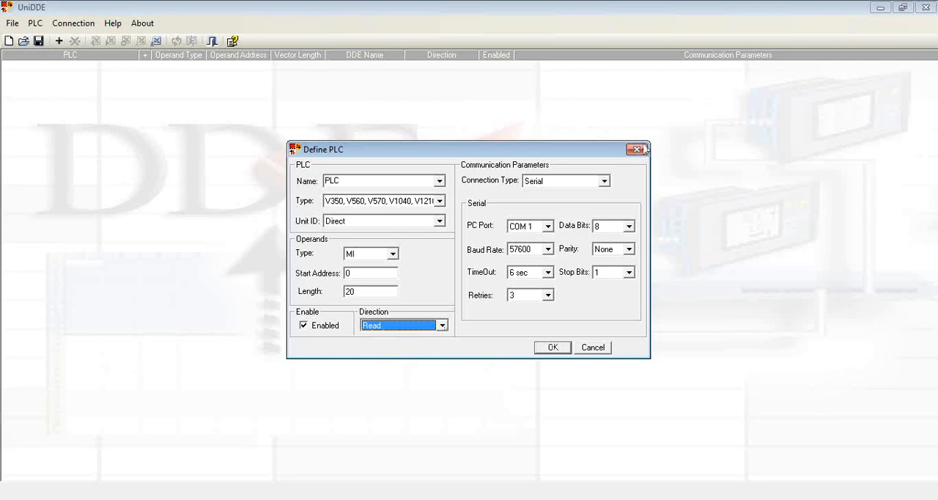
Set the connection type to TCP/IP with remote IP 10.2.2.91 and remote port 20256, and confirm the PLC definition.
{"action": "left_click", "coordinate": [605, 183]}
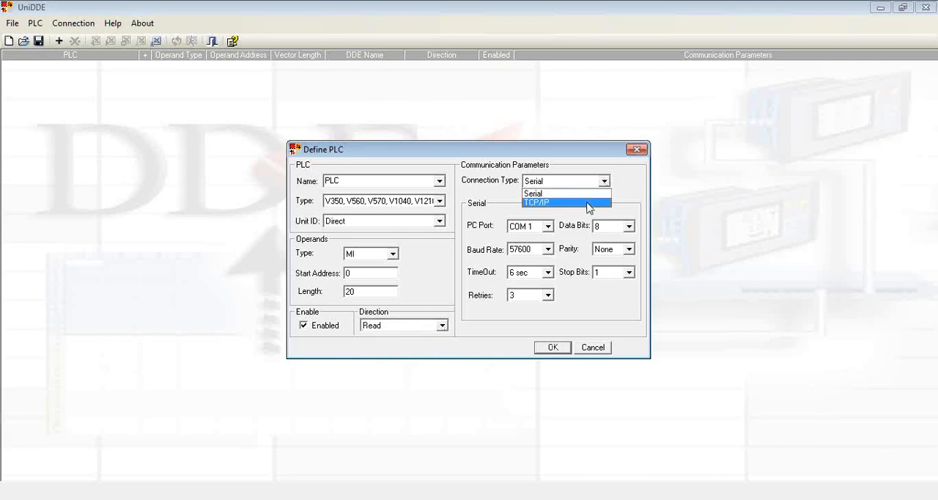
{"action": "left_click", "coordinate": [587, 203]}
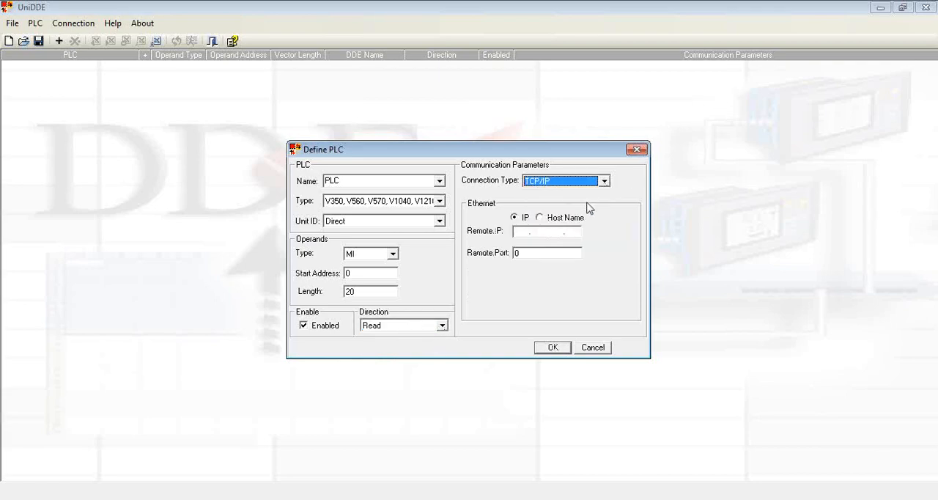
{"action": "left_click", "coordinate": [518, 232]}
{"action": "type", "text": "10.2"}
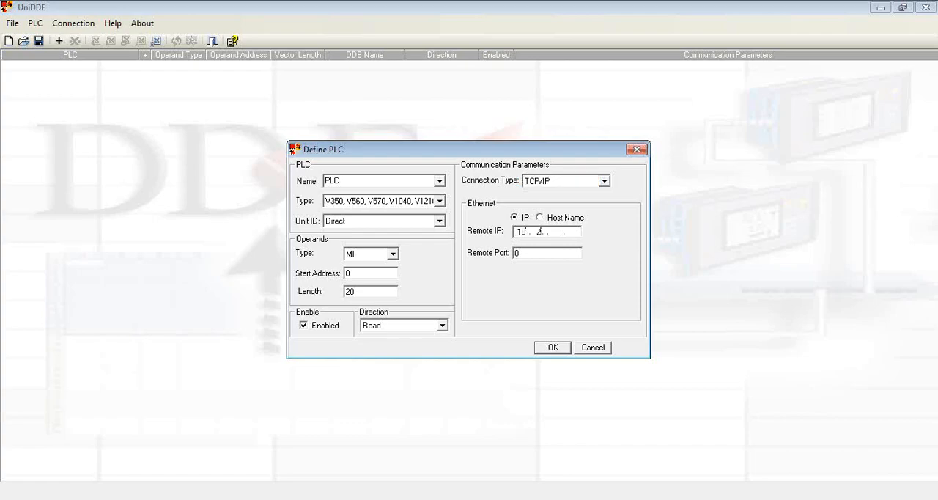
{"action": "type", "text": "391"}
{"action": "left_click_drag", "start_coordinate": [535, 254], "coordinate": [502, 248]}
{"action": "type", "text": "50259"}
{"action": "key", "text": "BackSpace"}
{"action": "key", "text": "BackSpace"}
{"action": "key", "text": "BackSpace"}
{"action": "key", "text": "BackSpace"}
{"action": "key", "text": "BackSpace"}
{"action": "type", "text": "20356"}
{"action": "left_click", "coordinate": [552, 347]}
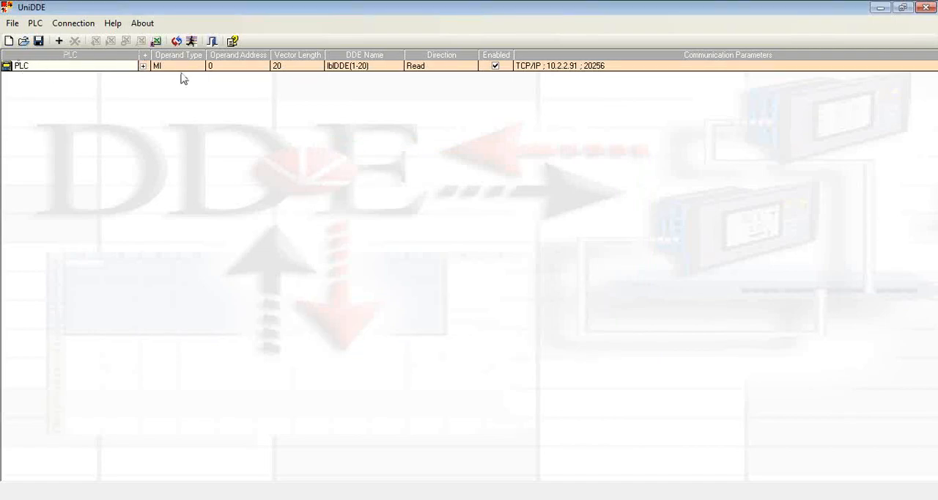
Copy the read command for the defined MI vector and paste it into cell B2 of the blank Excel workbook.
{"action": "left_click", "coordinate": [357, 66]}
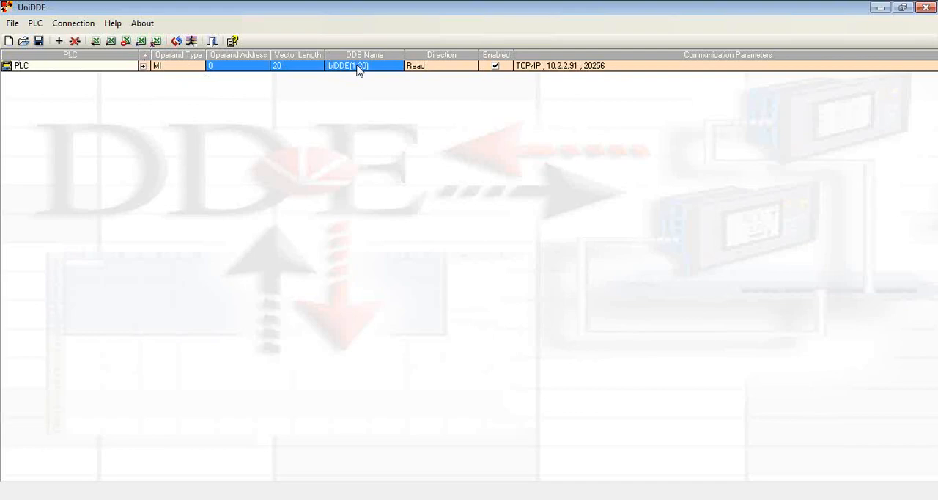
{"action": "right_click", "coordinate": [358, 68]}
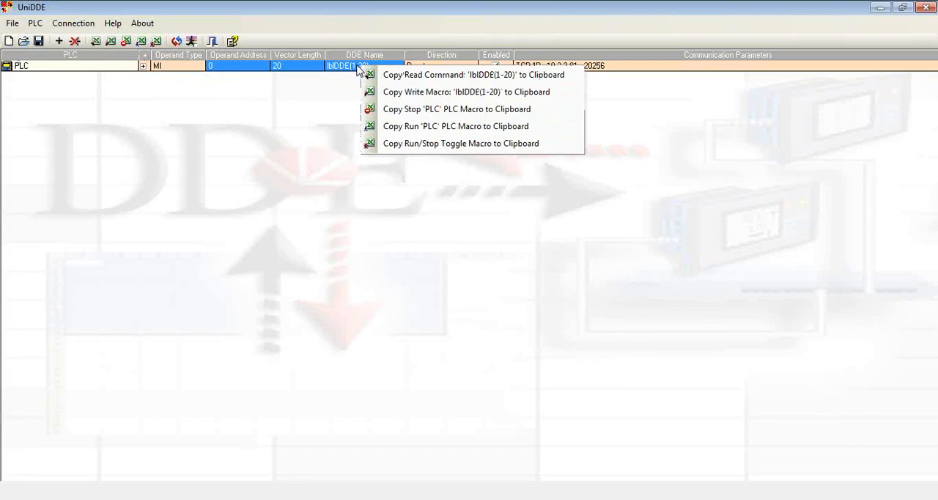
{"action": "left_click", "coordinate": [418, 75]}
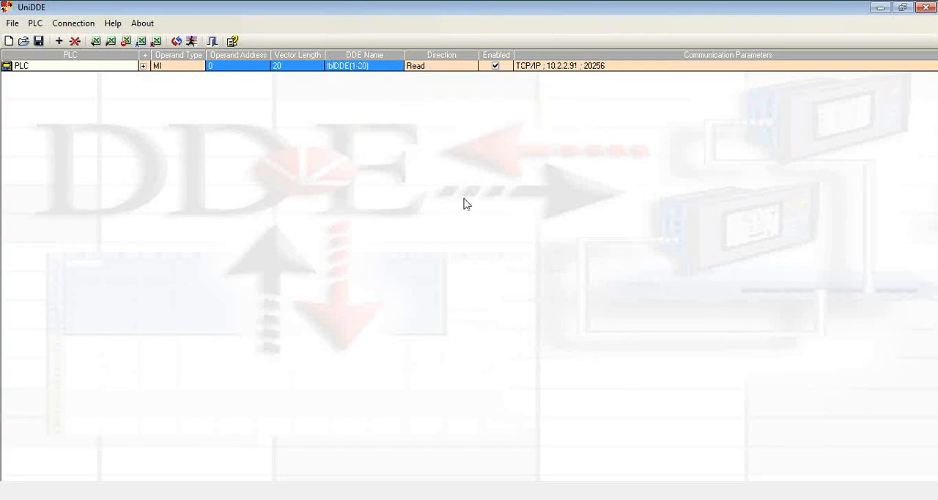
{"action": "left_click", "coordinate": [561, 470]}
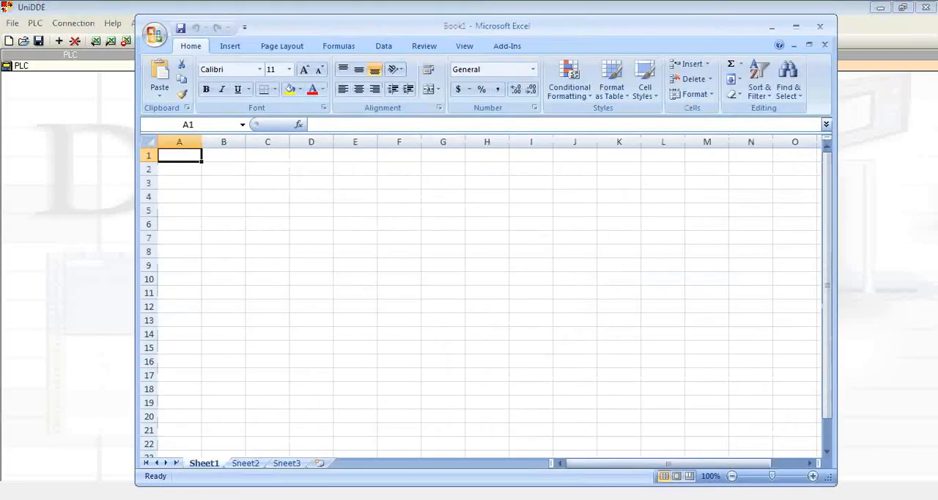
{"action": "left_click", "coordinate": [235, 173]}
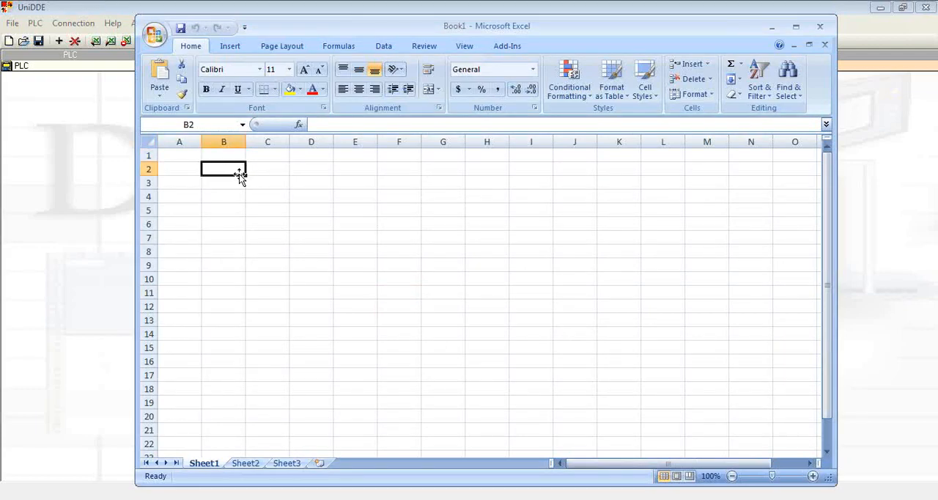
{"action": "right_click", "coordinate": [229, 172]}
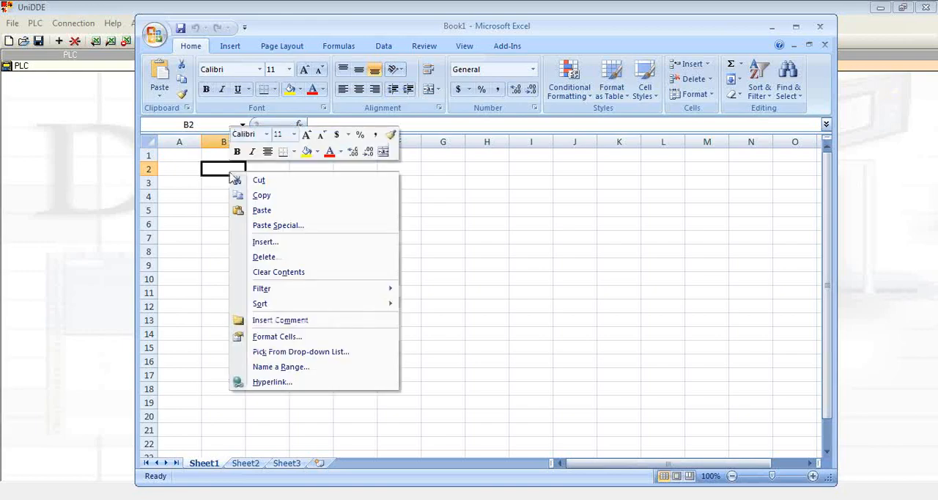
{"action": "left_click", "coordinate": [261, 209]}
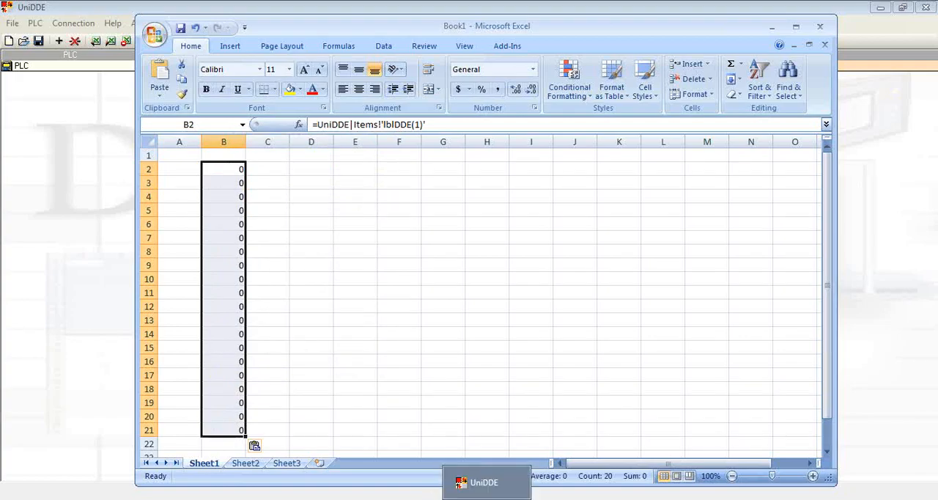
Switch to UniDDE and start communication with the defined PLC.
{"action": "left_click", "coordinate": [479, 487]}
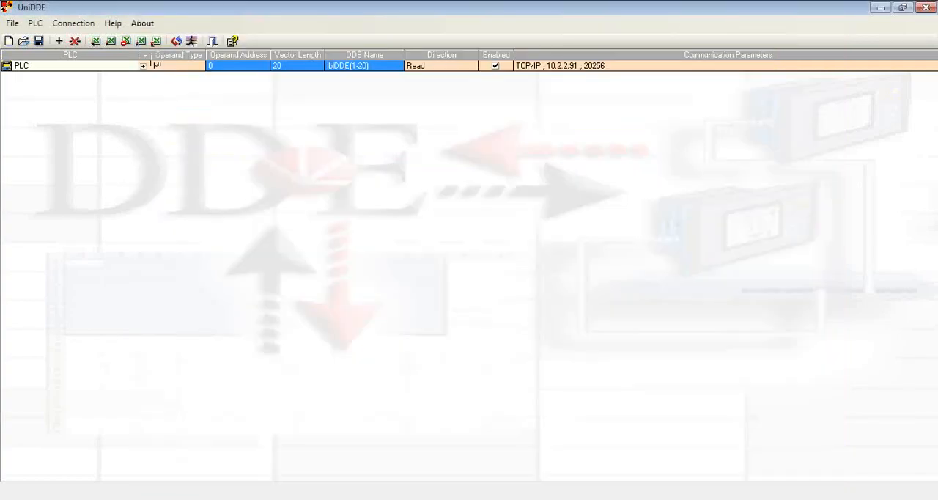
{"action": "left_click", "coordinate": [190, 41]}
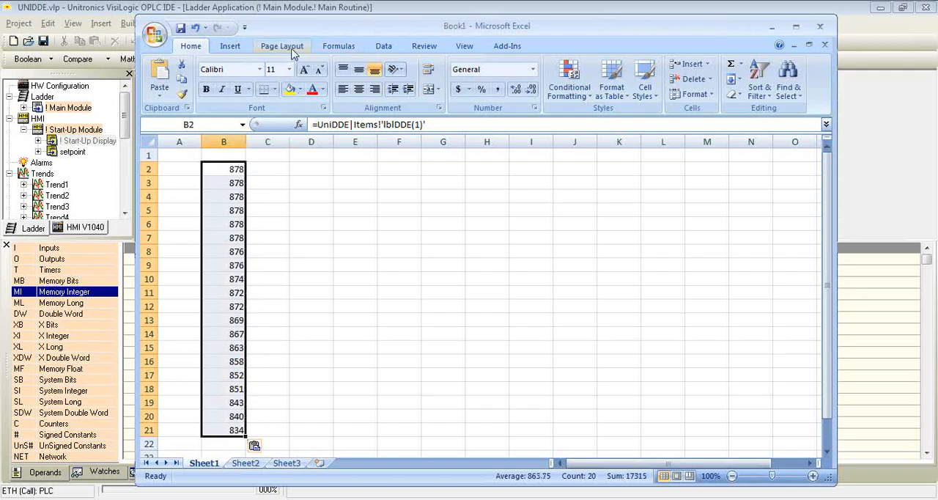
Insert a basic 2-D line chart of the linked values in B2:B21 and move it lower on the sheet, further from the data.
{"action": "left_click", "coordinate": [285, 48]}
{"action": "left_click", "coordinate": [338, 47]}
{"action": "left_click", "coordinate": [383, 46]}
{"action": "left_click", "coordinate": [425, 46]}
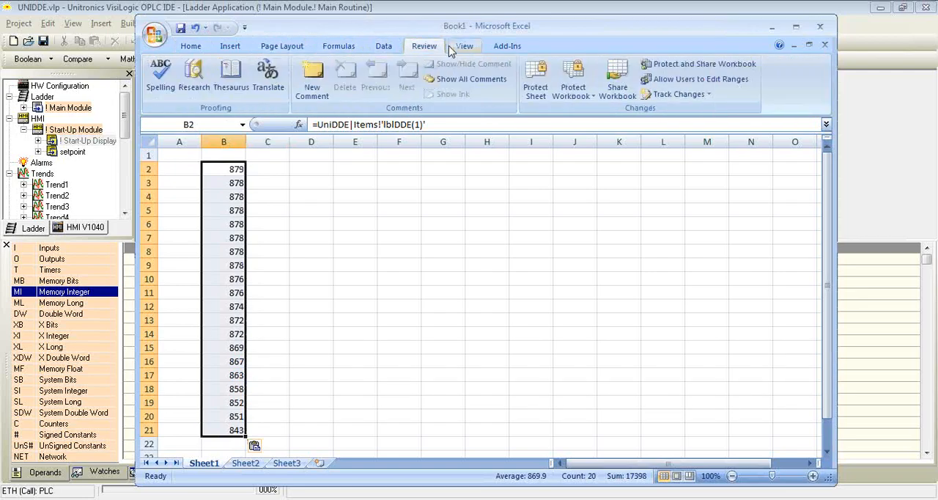
{"action": "left_click", "coordinate": [460, 48]}
{"action": "left_click", "coordinate": [234, 50]}
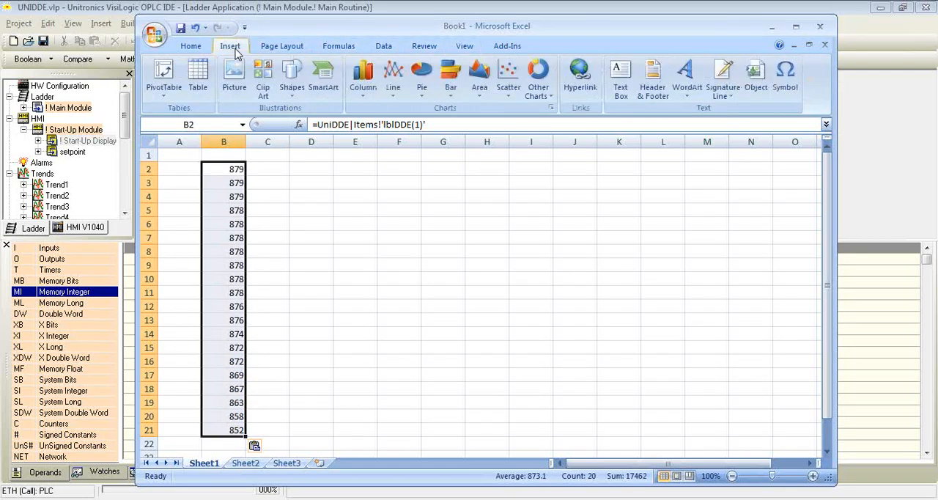
{"action": "left_click", "coordinate": [394, 79]}
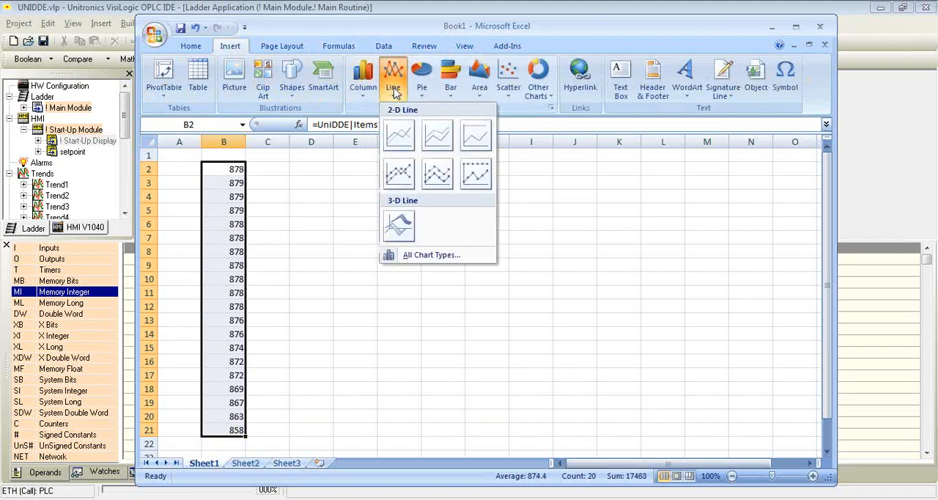
{"action": "left_click", "coordinate": [399, 133]}
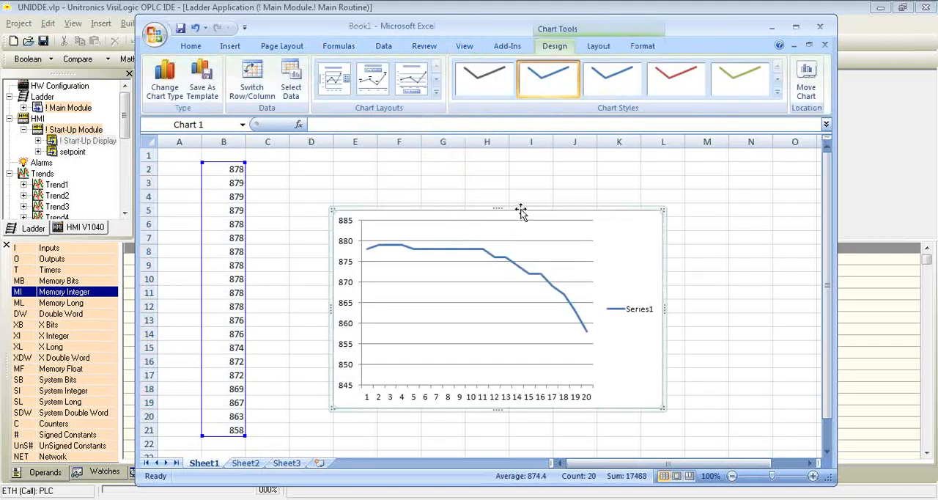
{"action": "left_click_drag", "start_coordinate": [521, 210], "coordinate": [600, 250]}
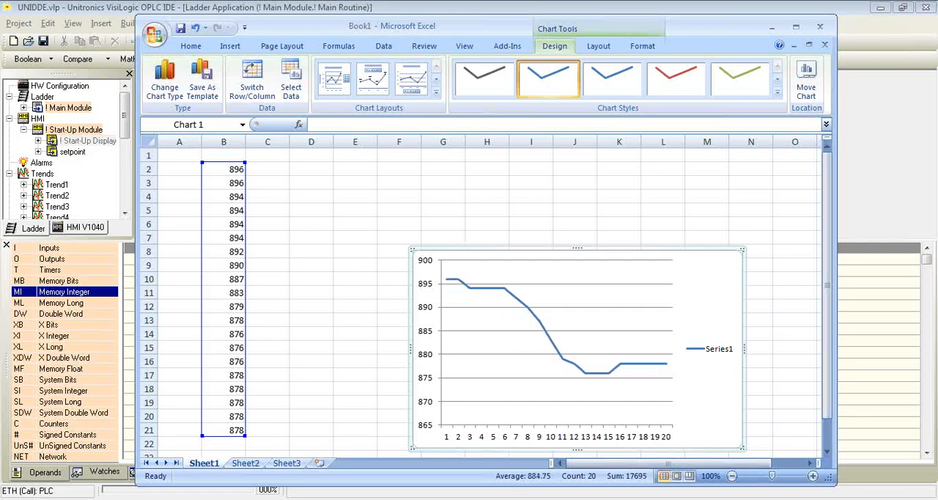
Switch to UniDDE and stop the running PLC communication.
{"action": "left_click", "coordinate": [487, 497]}
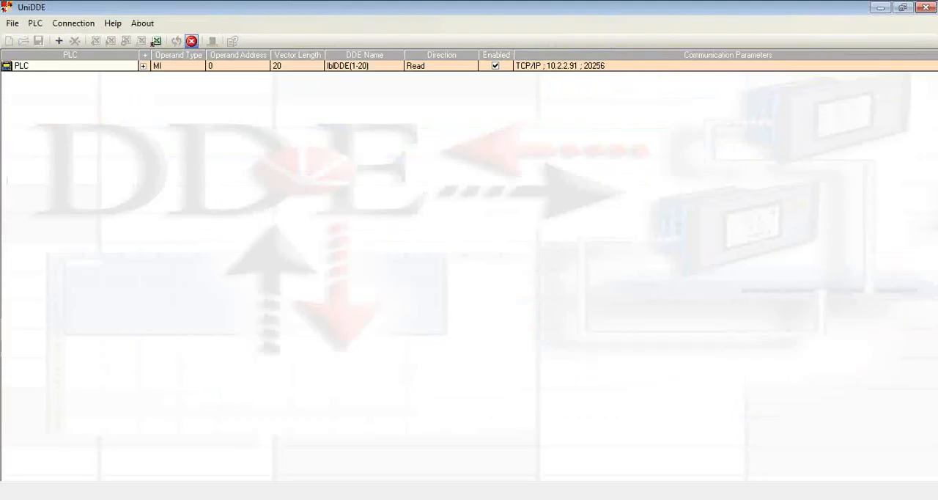
{"action": "left_click", "coordinate": [194, 42]}
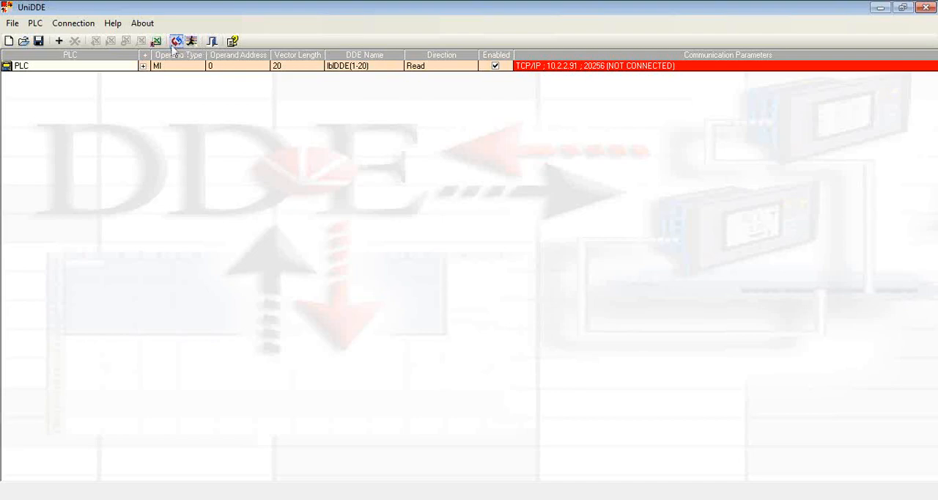
Start another PLC definition and choose the existing PLC named PLC so its connection settings are reused.
{"action": "left_click", "coordinate": [59, 41]}
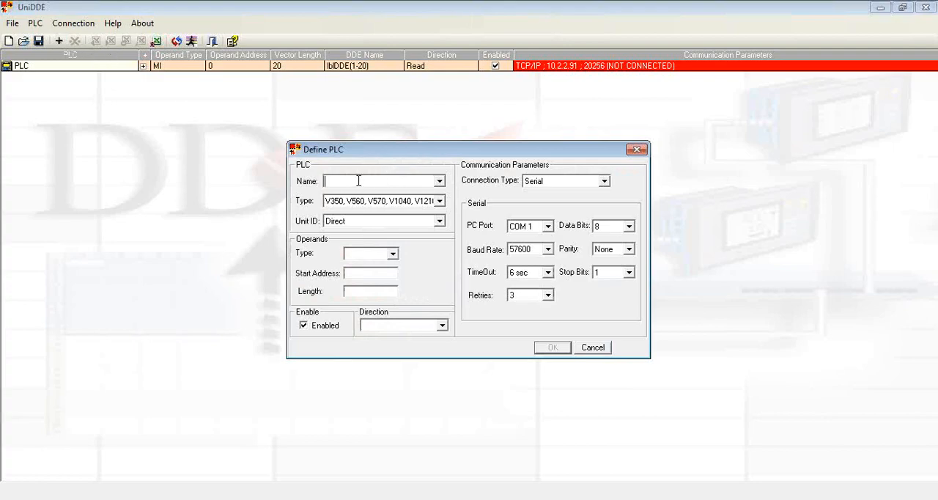
{"action": "type", "text": "PLC"}
{"action": "key", "text": "BackSpace"}
{"action": "key", "text": "BackSpace"}
{"action": "key", "text": "BackSpace"}
{"action": "left_click", "coordinate": [440, 181]}
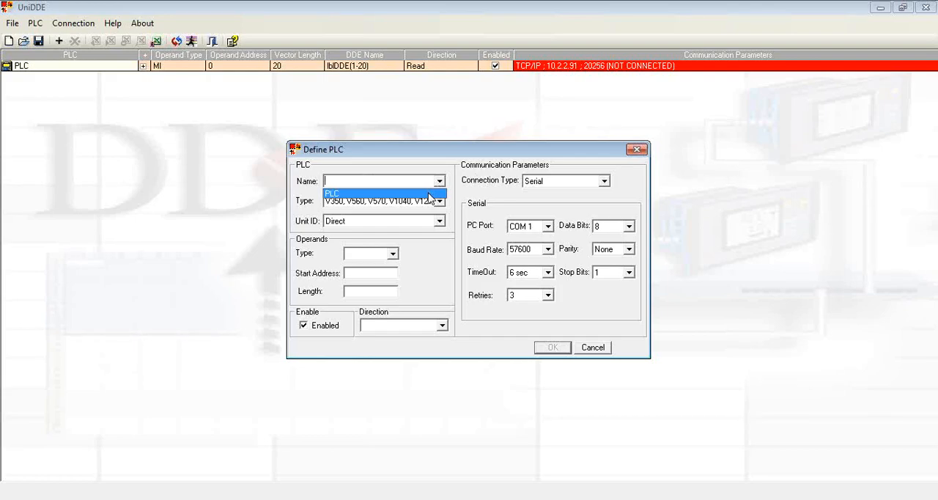
{"action": "left_click", "coordinate": [428, 194]}
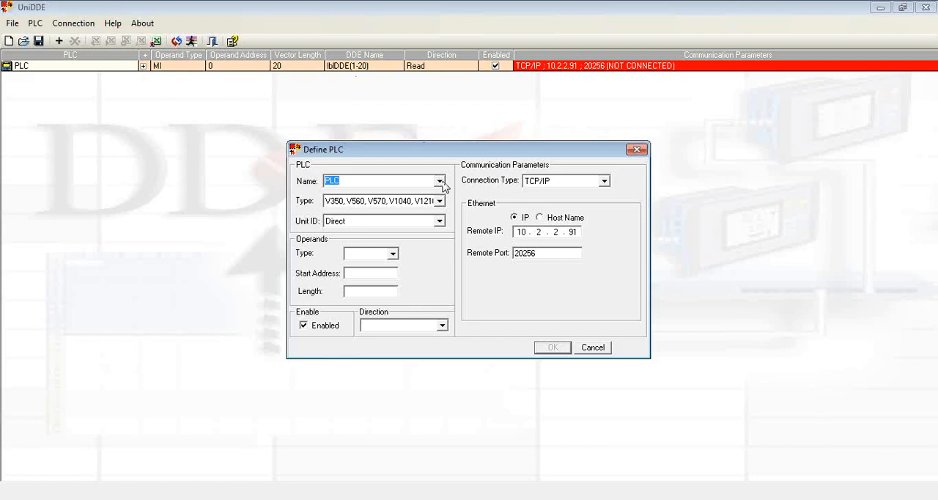
Define an MI operand with start address 50, length 1 and the Write direction, and confirm the definition.
{"action": "left_click", "coordinate": [393, 255]}
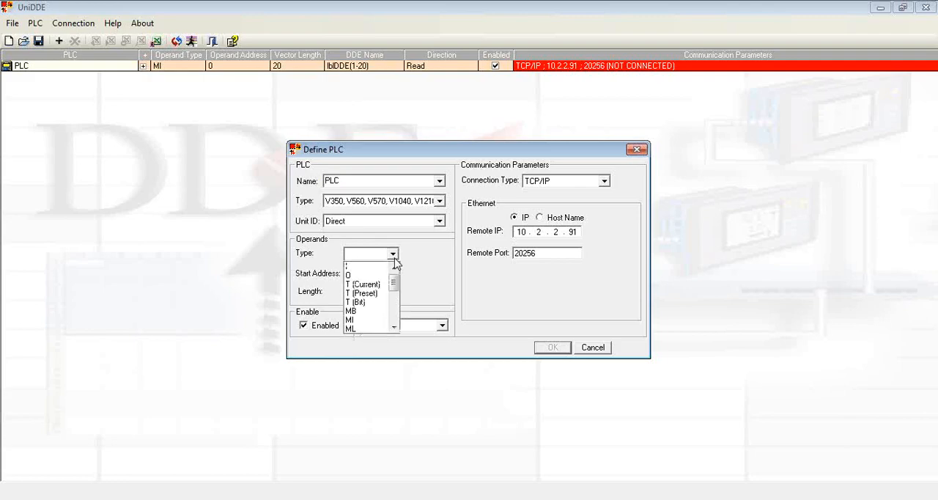
{"action": "left_click", "coordinate": [356, 320]}
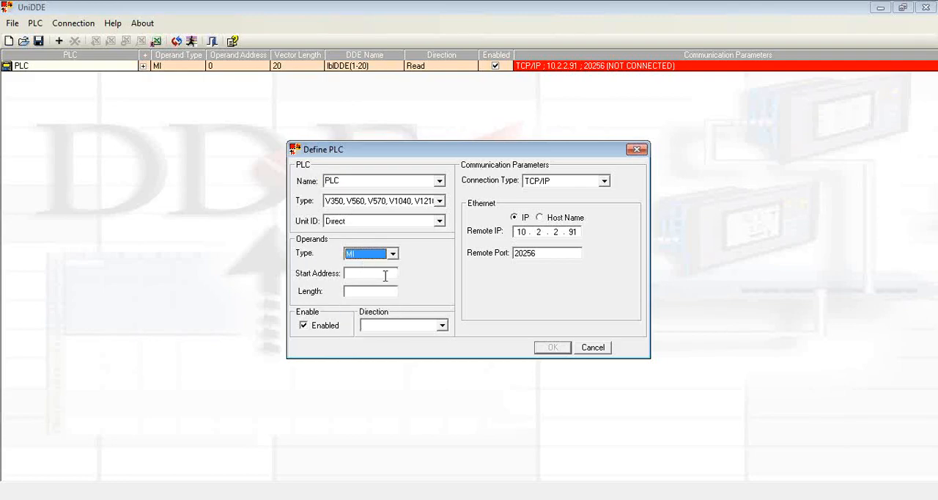
{"action": "left_click", "coordinate": [384, 275]}
{"action": "type", "text": "50"}
{"action": "type", "text": "1"}
{"action": "left_click", "coordinate": [441, 325]}
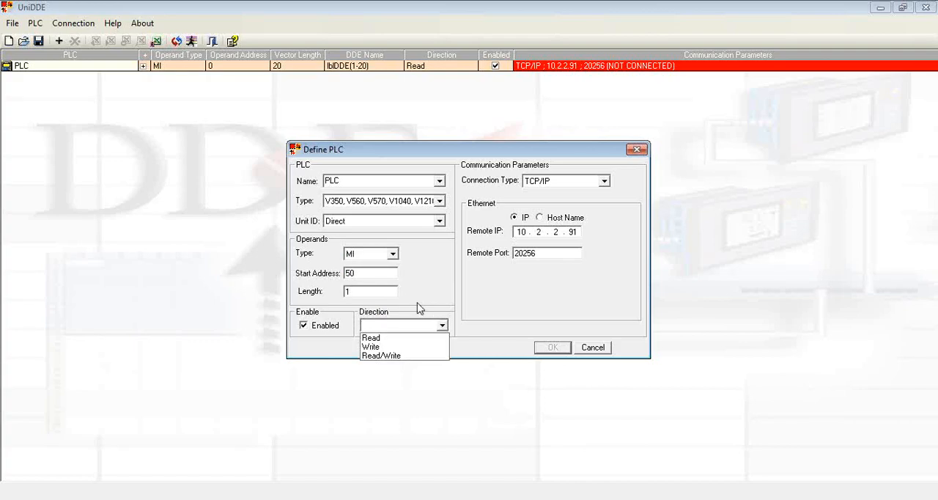
{"action": "left_click", "coordinate": [402, 346]}
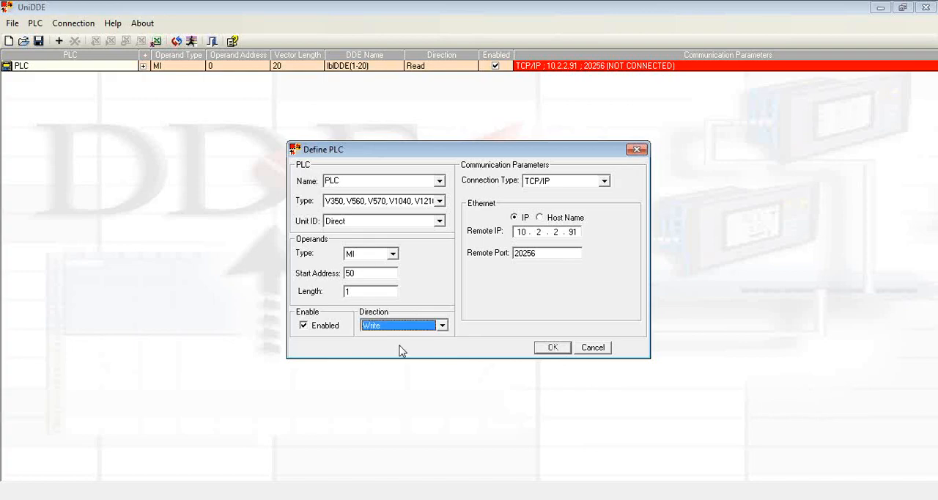
{"action": "left_click", "coordinate": [553, 347]}
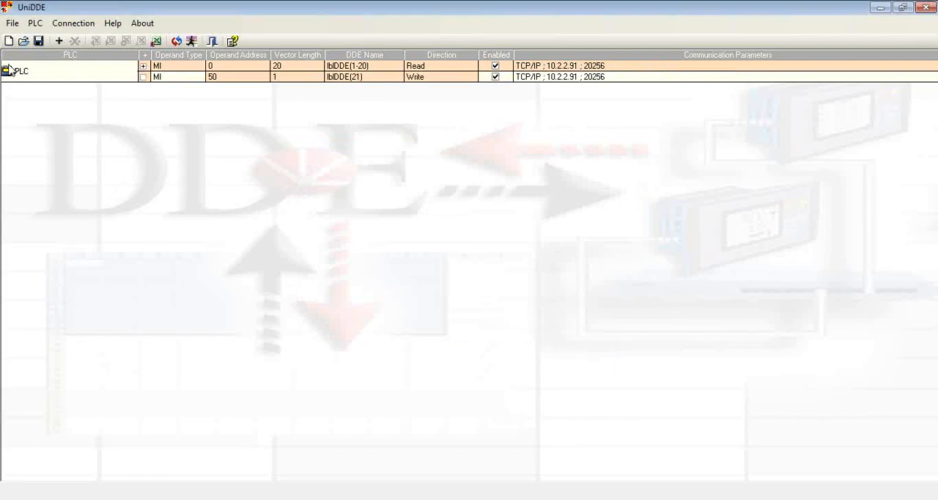
Copy the write macro for the MI 50 operand, lblDDE(21), to the clipboard.
{"action": "left_click", "coordinate": [281, 81]}
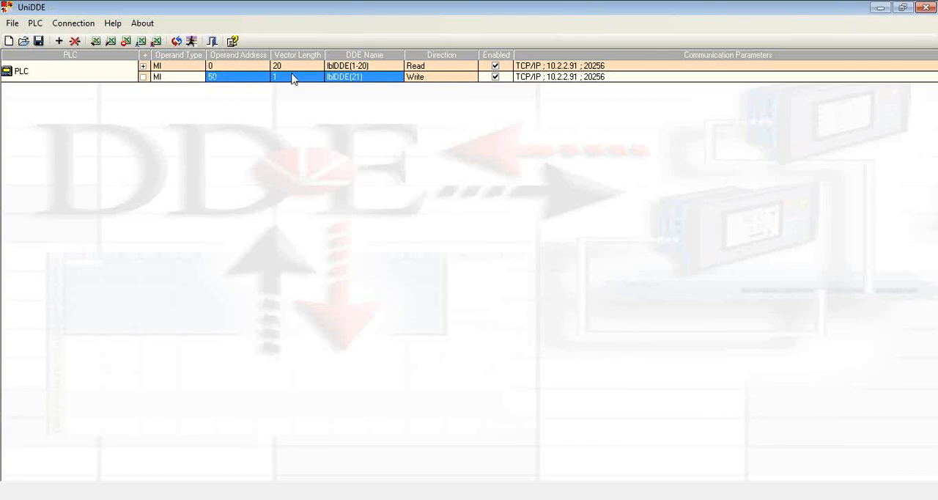
{"action": "right_click", "coordinate": [342, 85]}
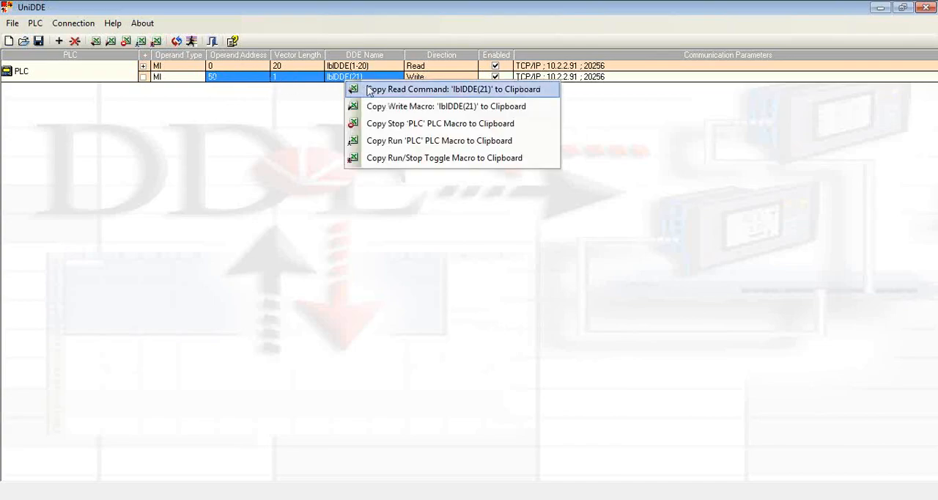
{"action": "left_click", "coordinate": [436, 107]}
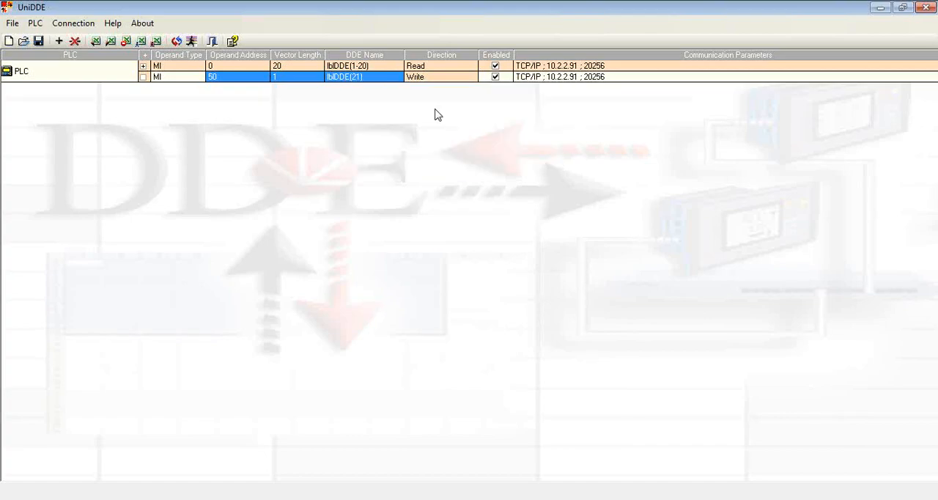
Switch to the Excel workbook and create a new macro named test.
{"action": "left_click", "coordinate": [616, 497]}
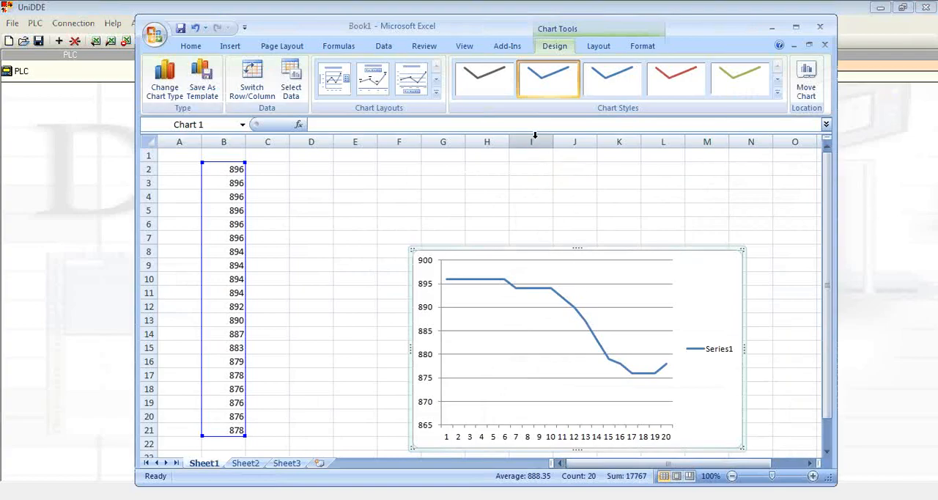
{"action": "left_click", "coordinate": [470, 46]}
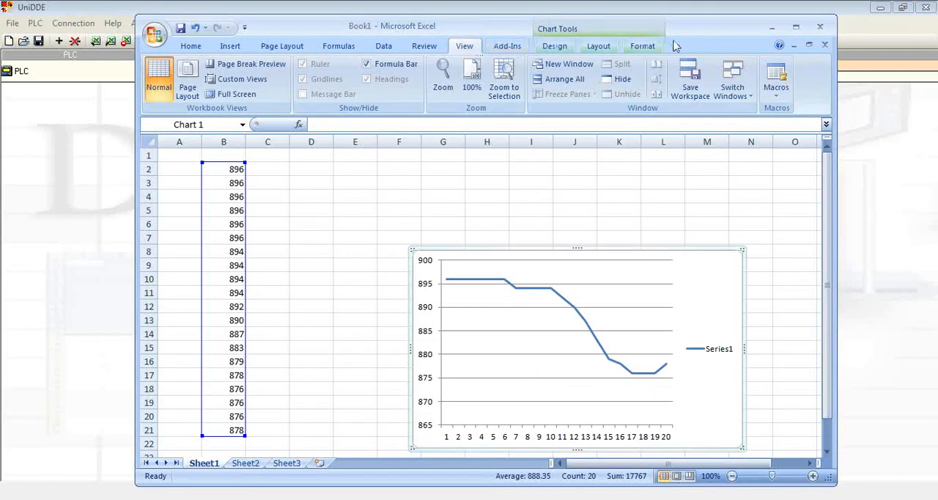
{"action": "left_click", "coordinate": [775, 97]}
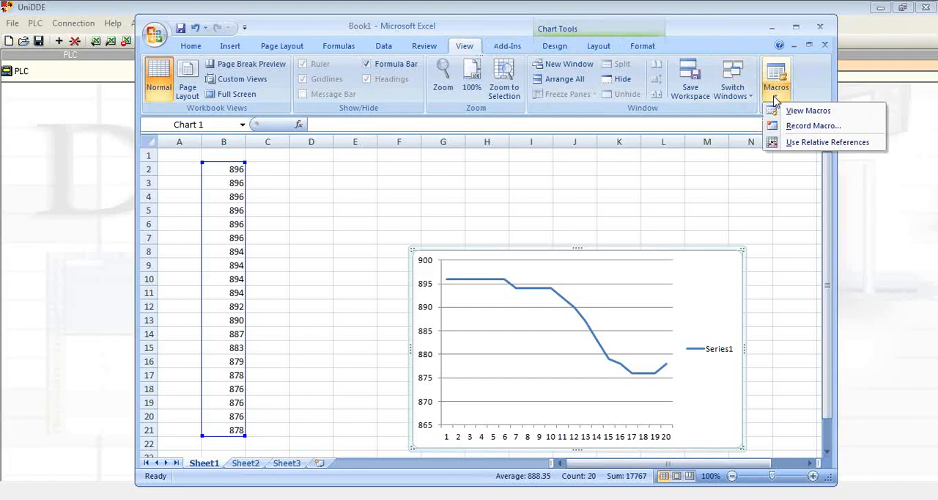
{"action": "left_click", "coordinate": [808, 112]}
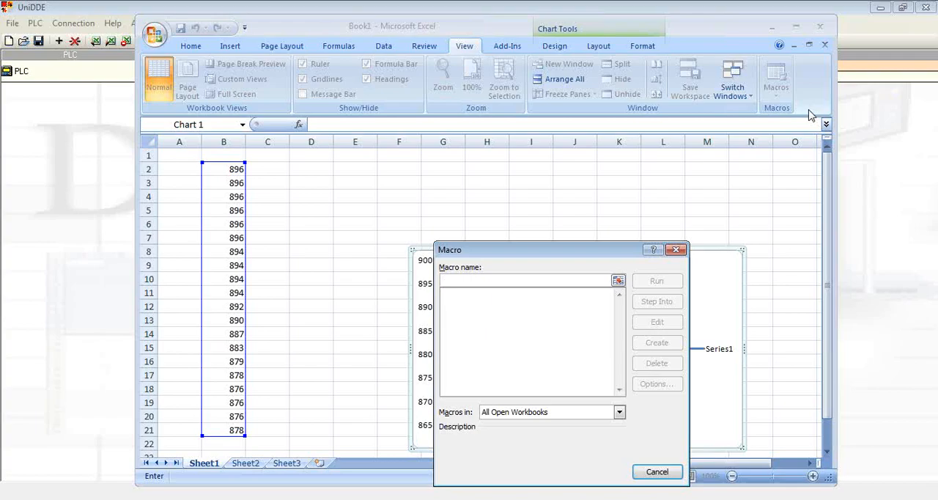
{"action": "type", "text": "test"}
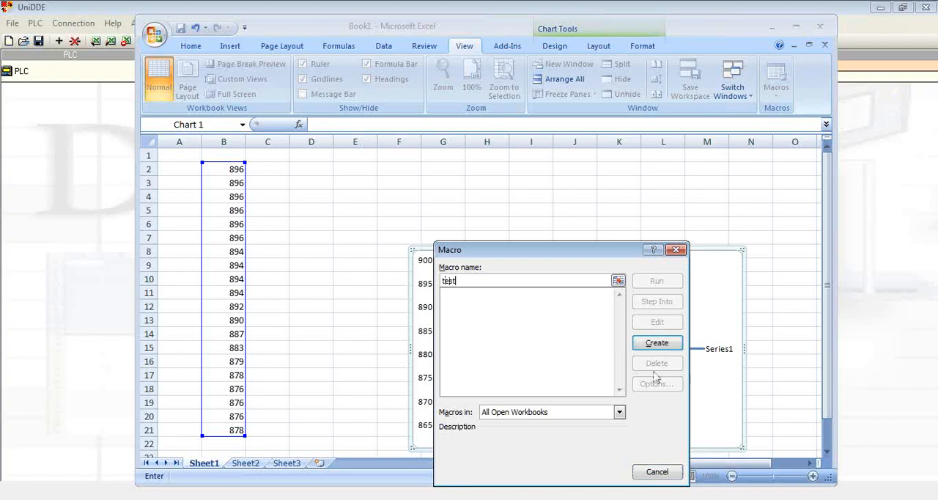
{"action": "left_click", "coordinate": [674, 346]}
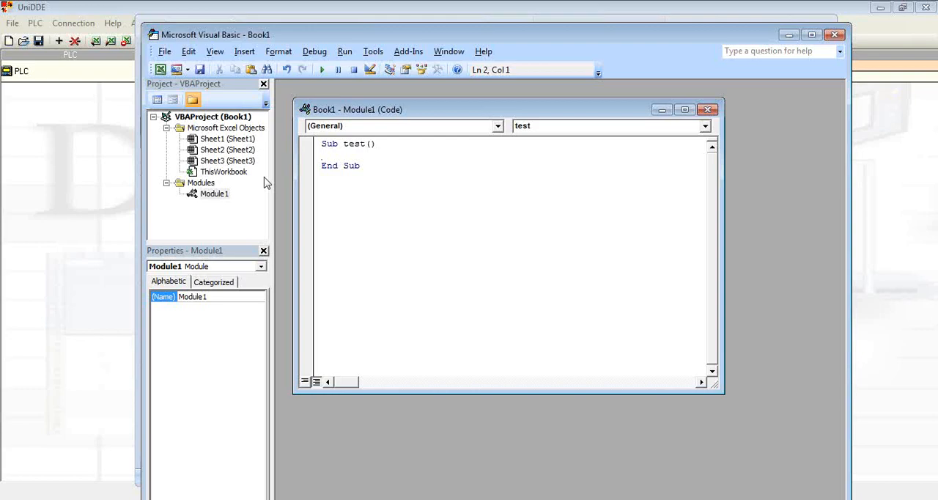
Paste the copied write macro into the test procedure and set its worksheet reference to Sheet1.
{"action": "right_click", "coordinate": [323, 153]}
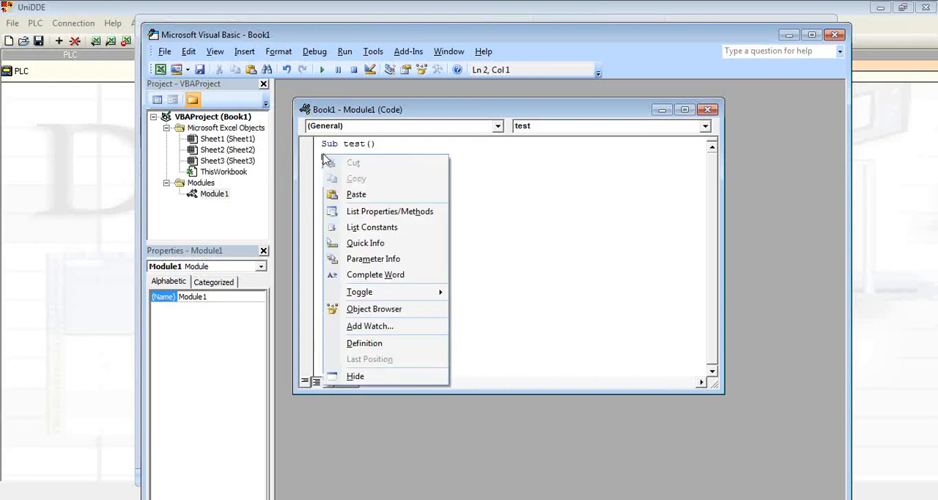
{"action": "left_click", "coordinate": [357, 194]}
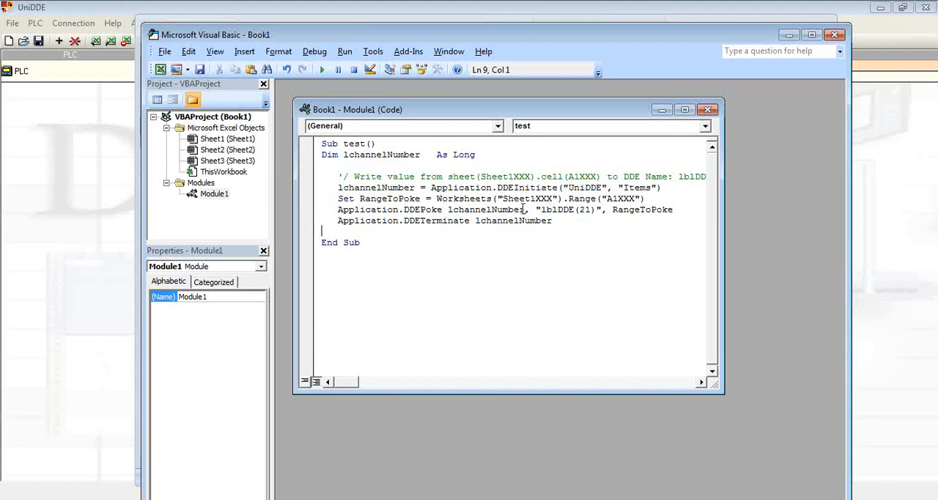
{"action": "left_click", "coordinate": [552, 200]}
{"action": "key", "text": "BackSpace"}
{"action": "key", "text": "BackSpace"}
{"action": "key", "text": "BackSpace"}
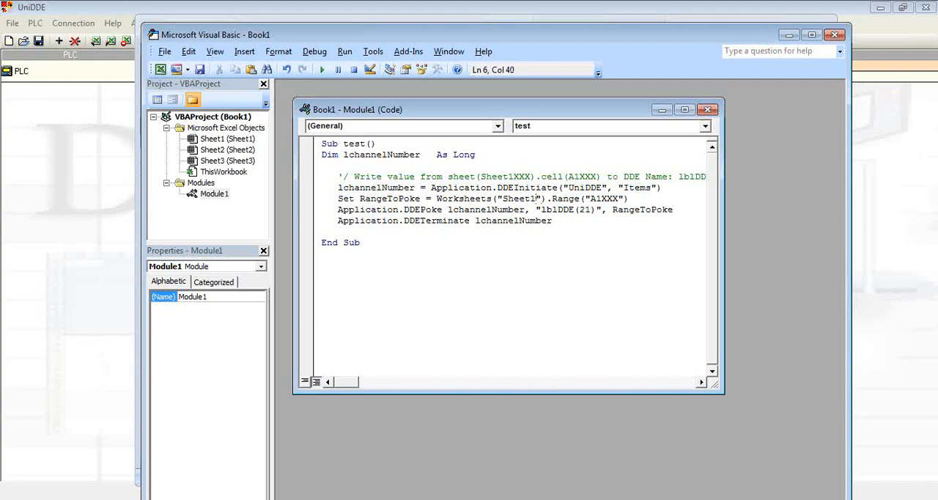
Change the cell range in the macro's RangeToPoke line to D3.
{"action": "left_click", "coordinate": [619, 198]}
{"action": "key", "text": "BackSpace"}
{"action": "key", "text": "BackSpace"}
{"action": "key", "text": "BackSpace"}
{"action": "key", "text": "BackSpace"}
{"action": "key", "text": "BackSpace"}
{"action": "left_click_drag", "start_coordinate": [551, 44], "coordinate": [775, 91]}
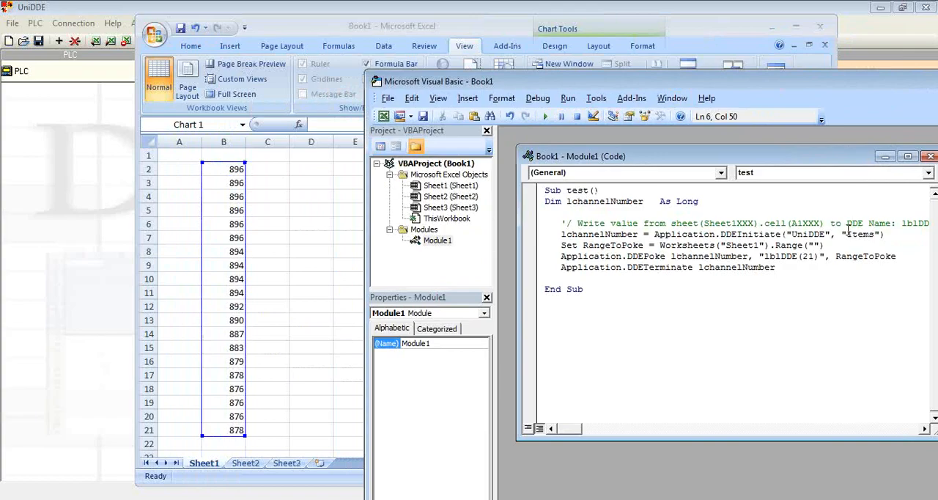
{"action": "type", "text": "D3"}
Compare the macro's target cell with the sheet, close the Visual Basic editor and select cell D3.
{"action": "left_click_drag", "start_coordinate": [762, 83], "coordinate": [538, 59]}
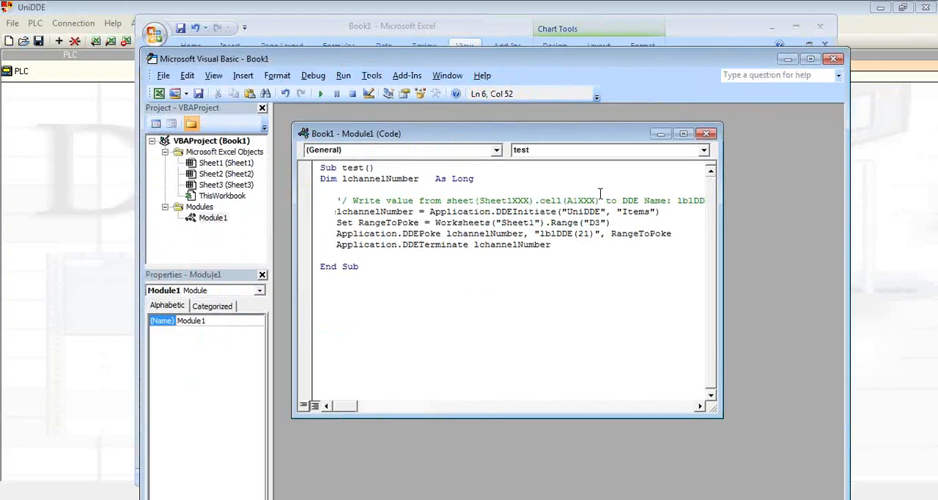
{"action": "left_click_drag", "start_coordinate": [539, 59], "coordinate": [844, 190]}
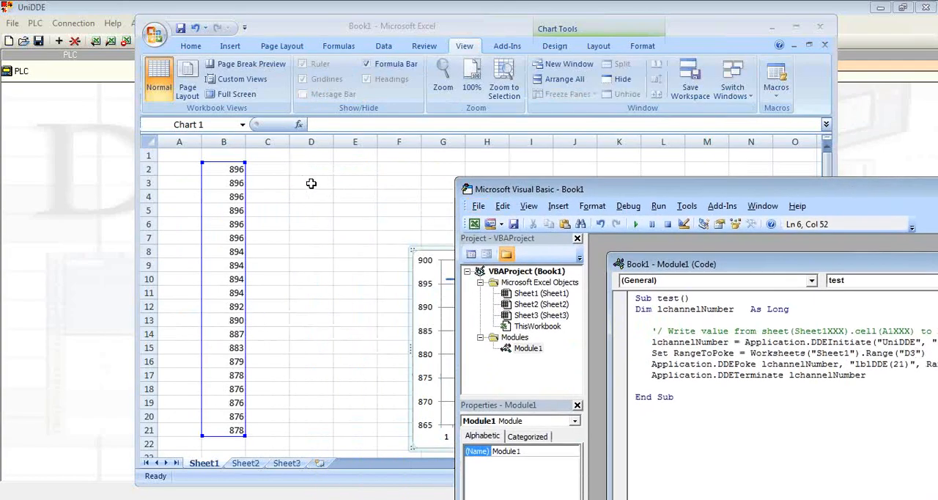
{"action": "left_click_drag", "start_coordinate": [582, 191], "coordinate": [258, 86]}
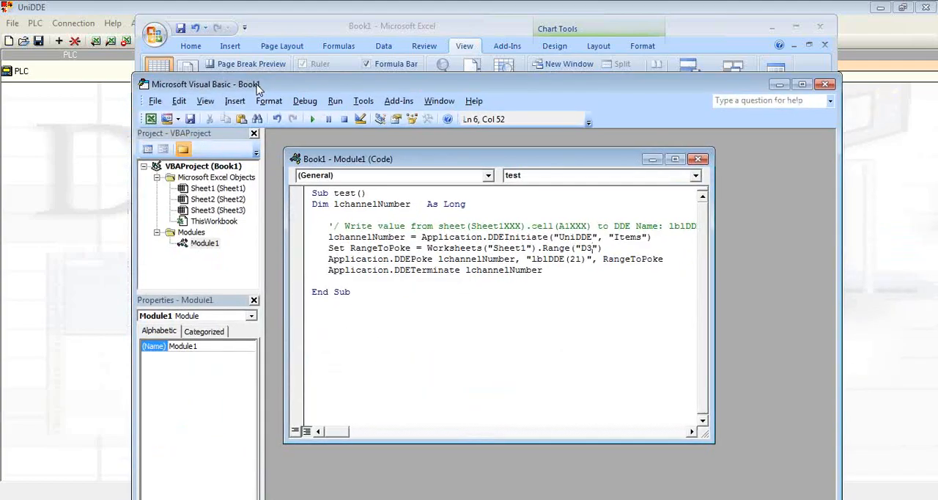
{"action": "left_click", "coordinate": [824, 85]}
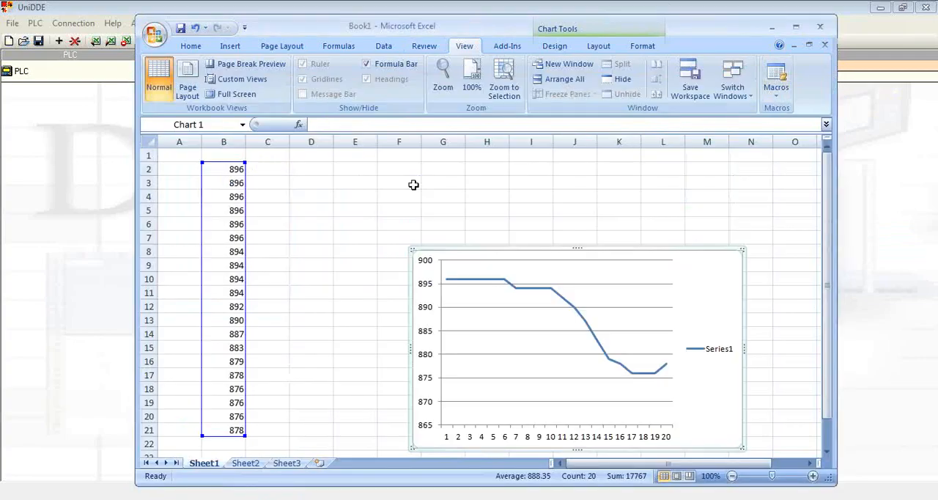
{"action": "left_click", "coordinate": [305, 186]}
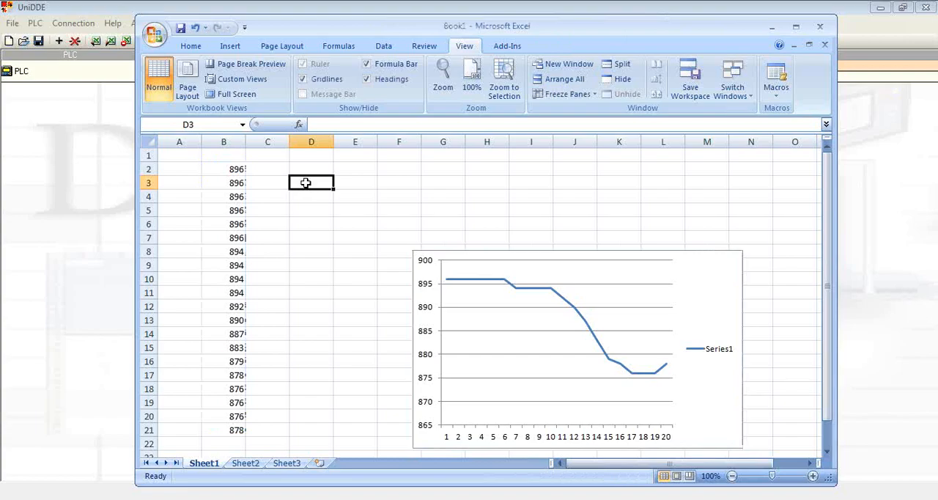
Insert a text box about 1.43" by 0.51" beside cell D3 containing the text "send value to MI50".
{"action": "left_click", "coordinate": [236, 46]}
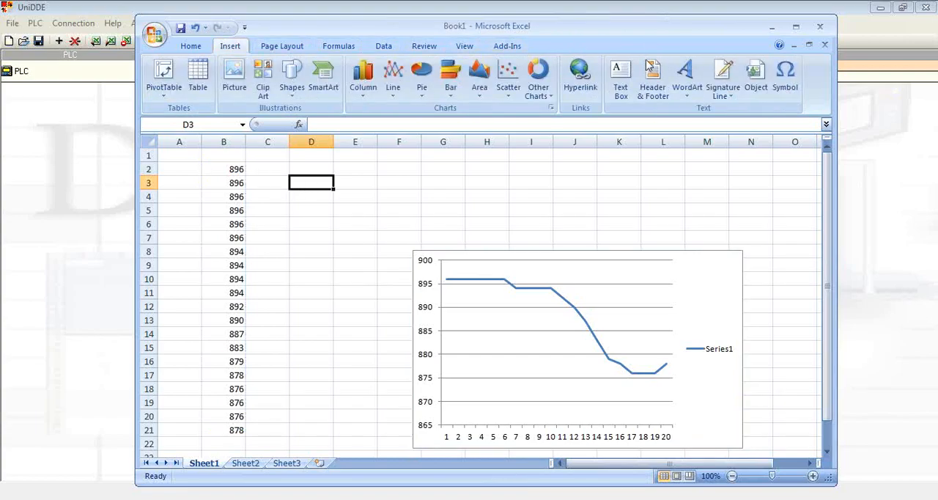
{"action": "left_click", "coordinate": [625, 82]}
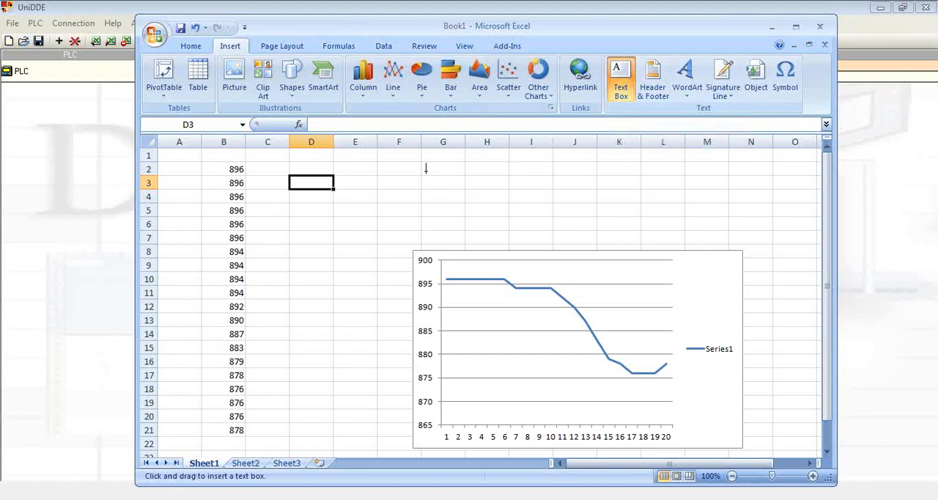
{"action": "left_click_drag", "start_coordinate": [351, 164], "coordinate": [446, 197]}
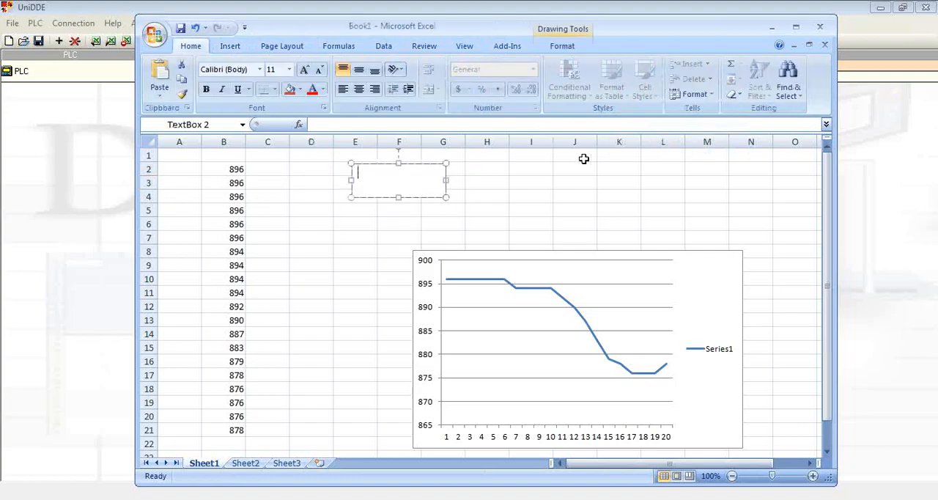
{"action": "type", "text": "send v alue to MI50"}
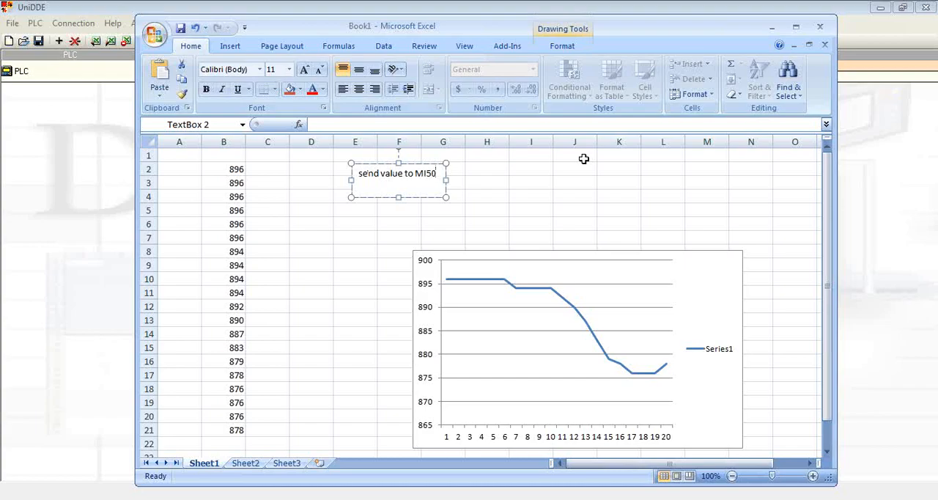
{"action": "left_click", "coordinate": [514, 171]}
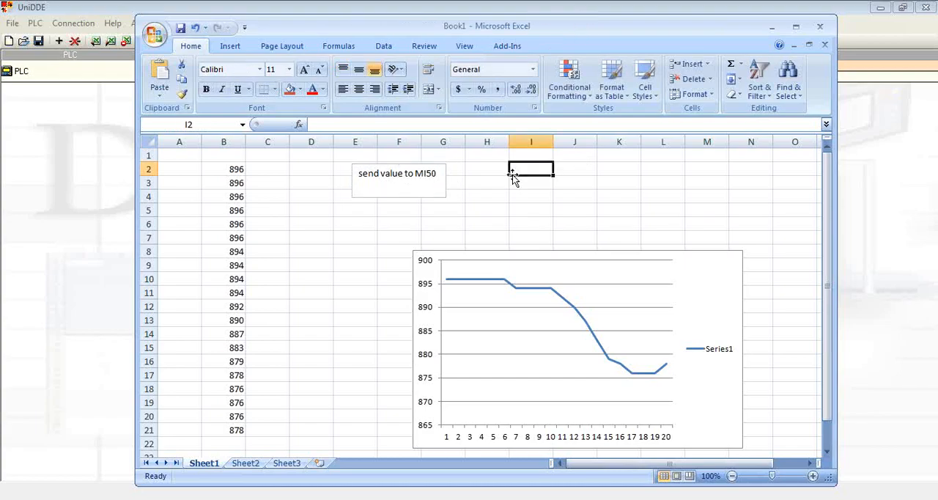
Apply the glossy solid blue shape style to the "send value to MI50" text box so it looks like a button.
{"action": "left_click", "coordinate": [389, 191]}
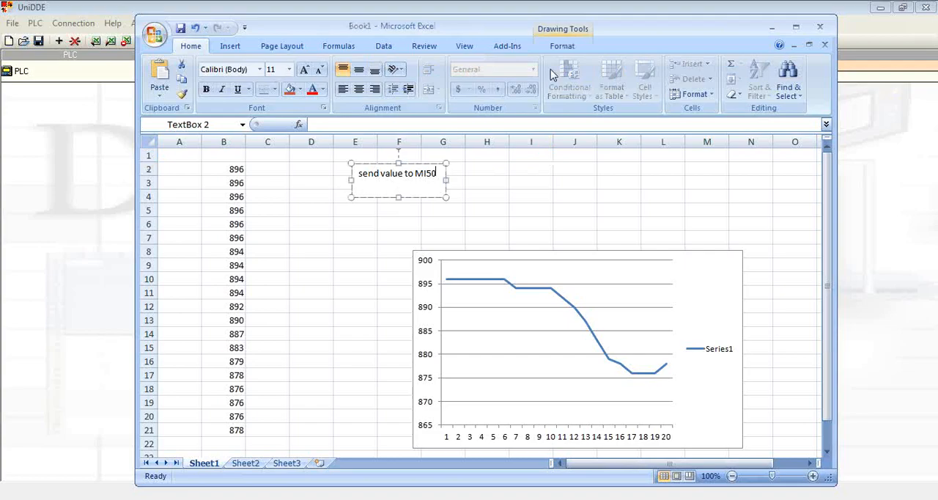
{"action": "left_click", "coordinate": [568, 48]}
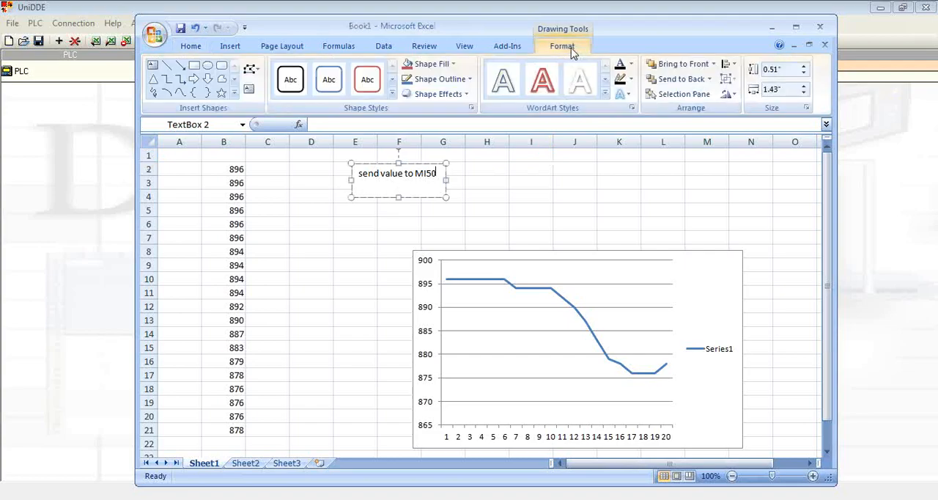
{"action": "left_click", "coordinate": [394, 93]}
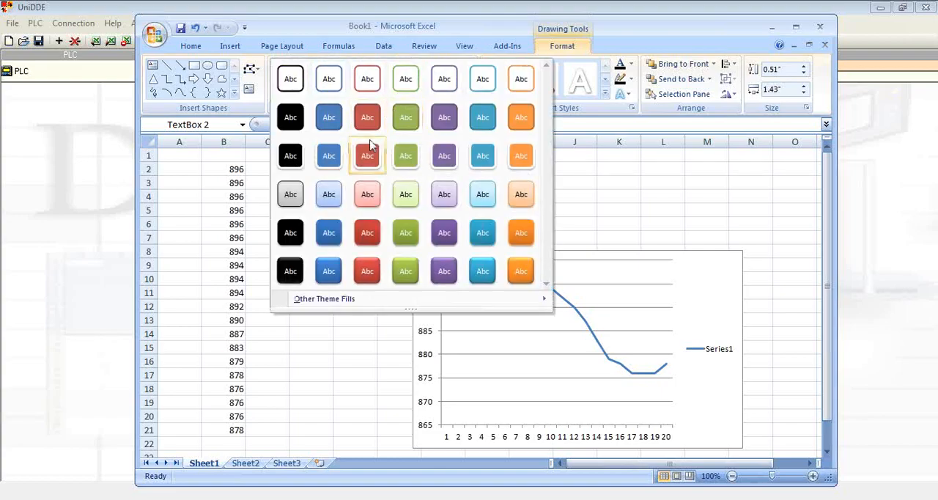
{"action": "left_click", "coordinate": [329, 271]}
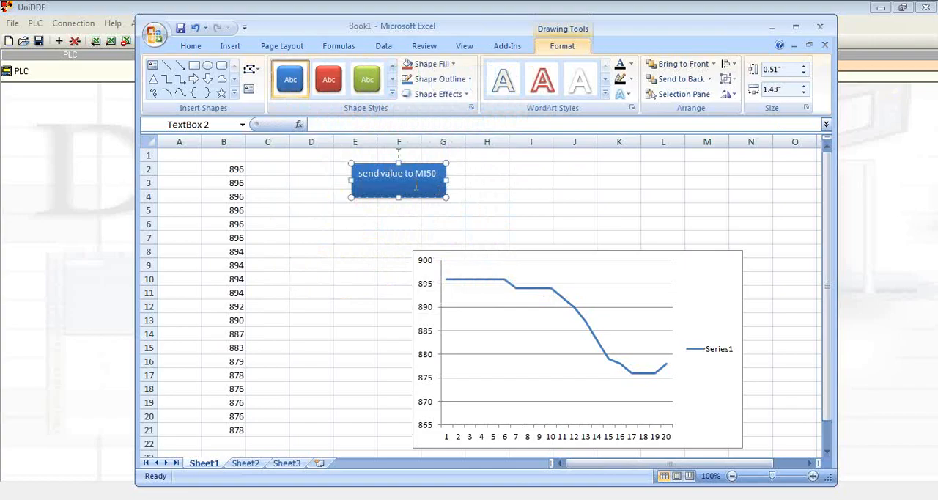
{"action": "left_click", "coordinate": [487, 196]}
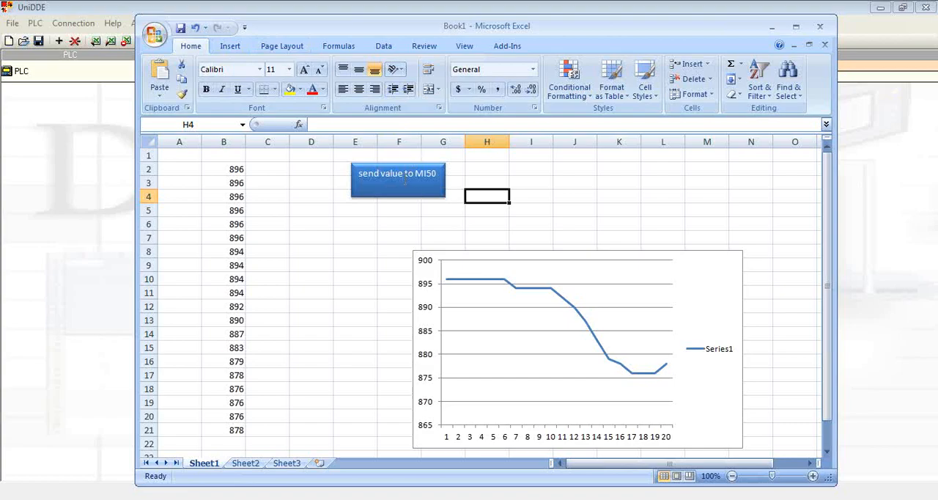
Assign the macro test to the blue "send value to MI50" text box.
{"action": "left_click", "coordinate": [228, 48]}
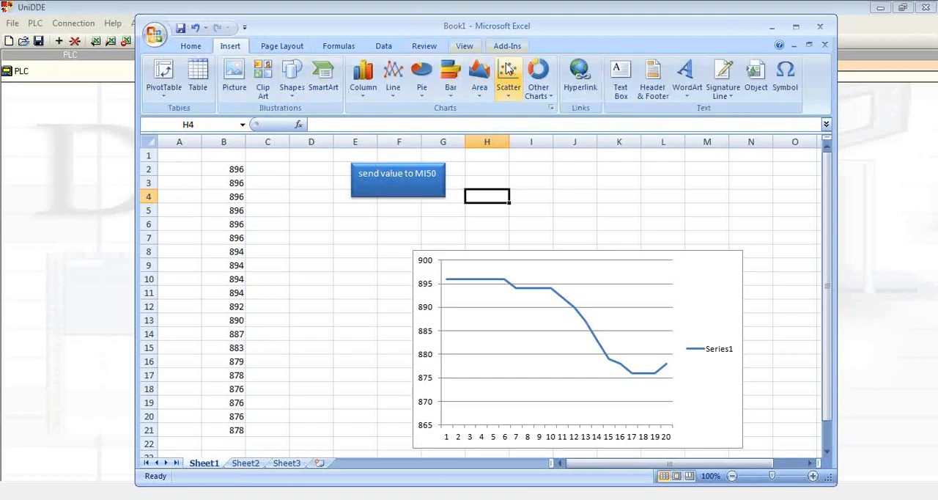
{"action": "left_click", "coordinate": [417, 176]}
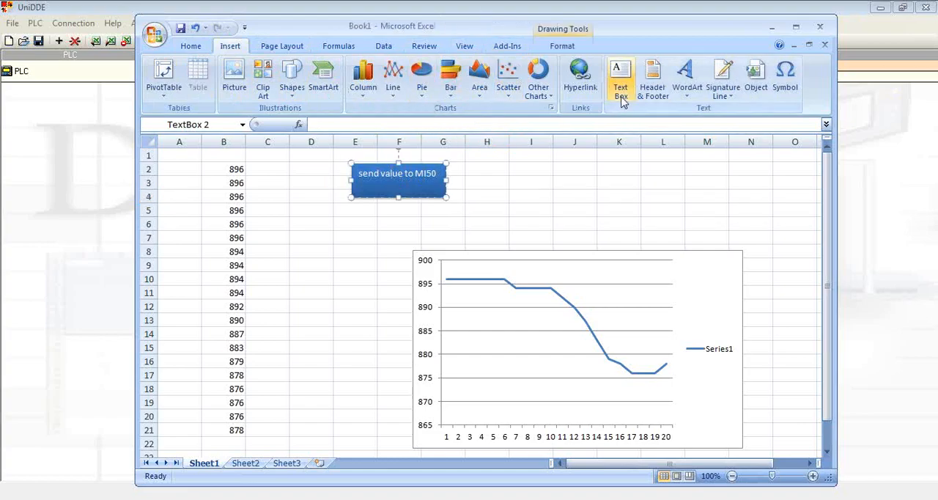
{"action": "right_click", "coordinate": [395, 184]}
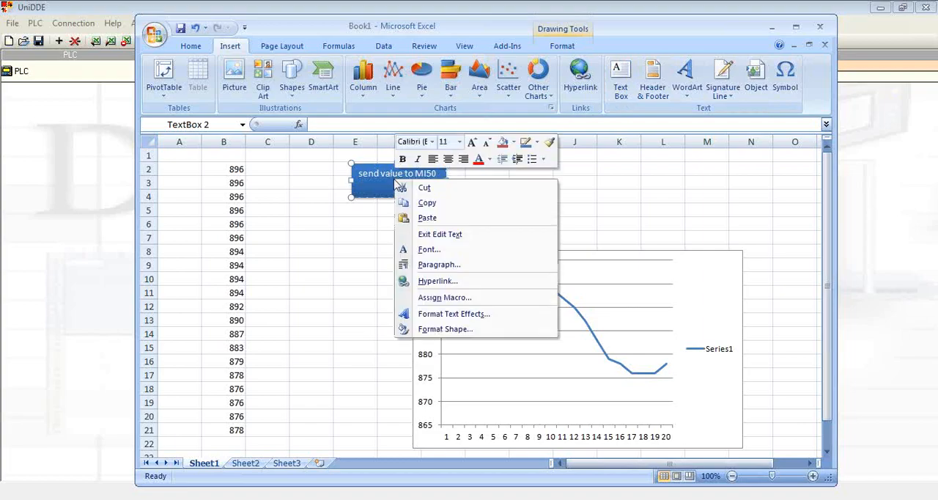
{"action": "left_click", "coordinate": [468, 296]}
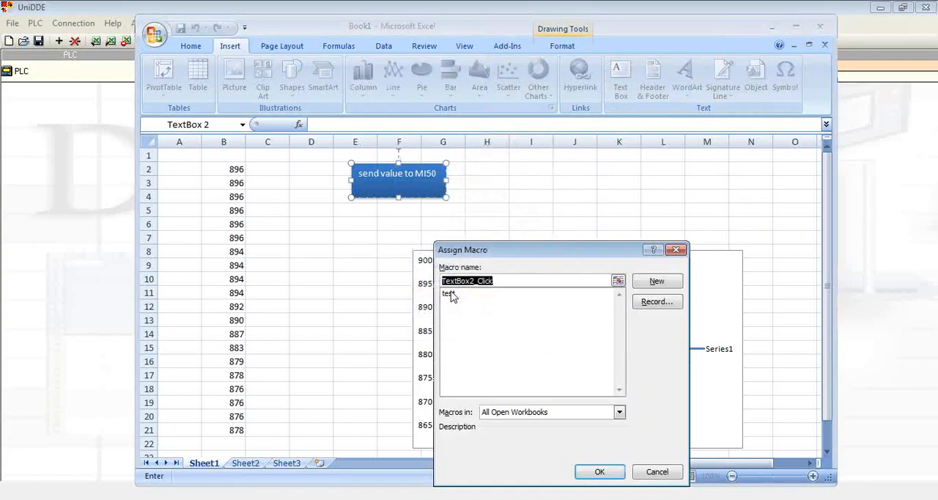
{"action": "left_click", "coordinate": [451, 293]}
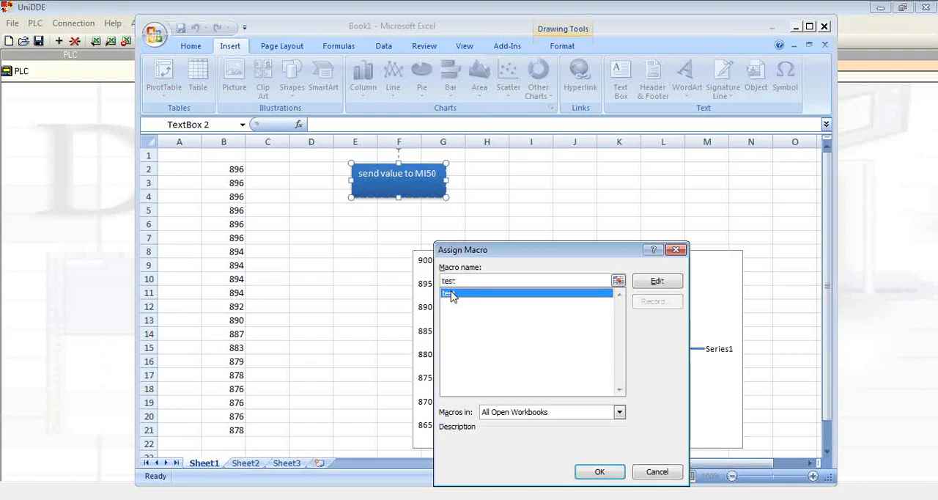
{"action": "left_click", "coordinate": [613, 472]}
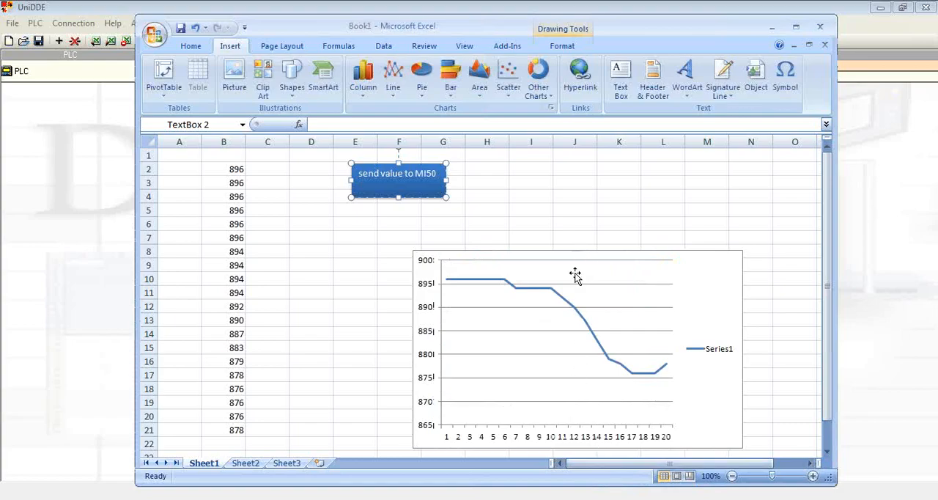
Start the communication in UniDDE, and in Excel send the value 500 from cell D3 using the "send value to MI50" box.
{"action": "left_click", "coordinate": [249, 6]}
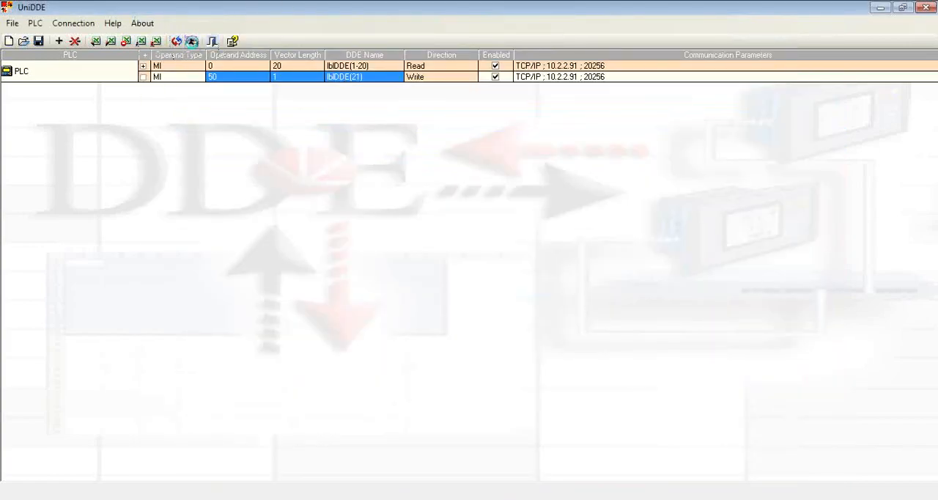
{"action": "left_click", "coordinate": [193, 44]}
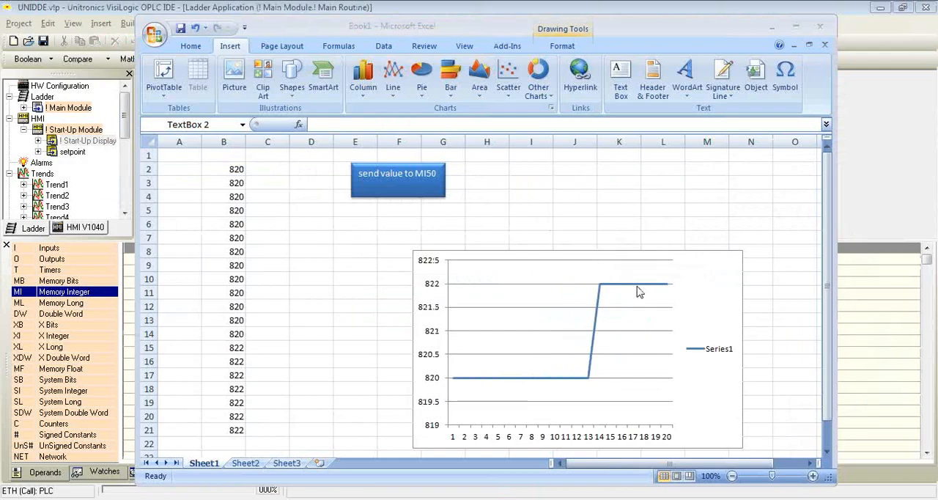
{"action": "left_click", "coordinate": [308, 183]}
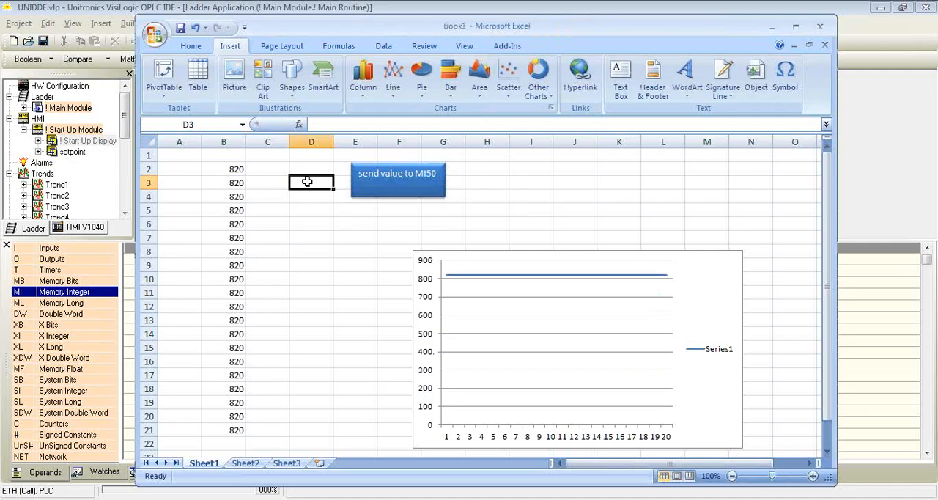
{"action": "type", "text": "500"}
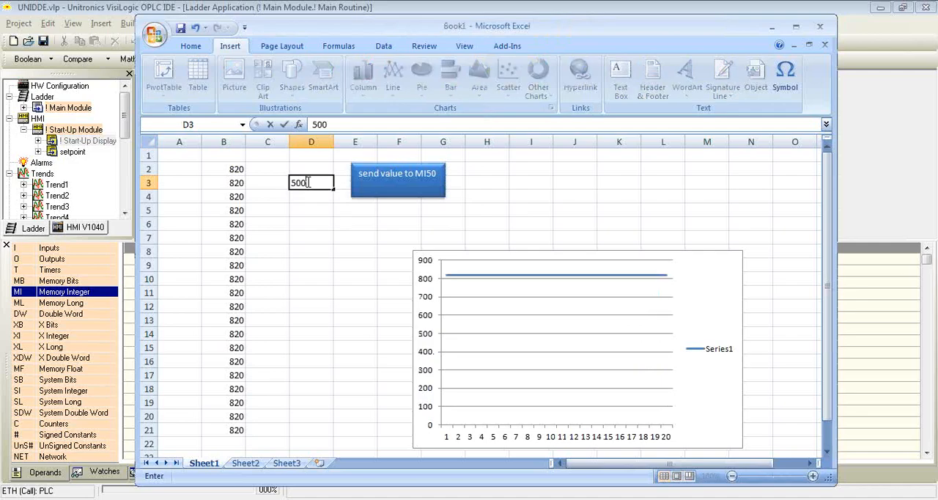
{"action": "left_click", "coordinate": [419, 183]}
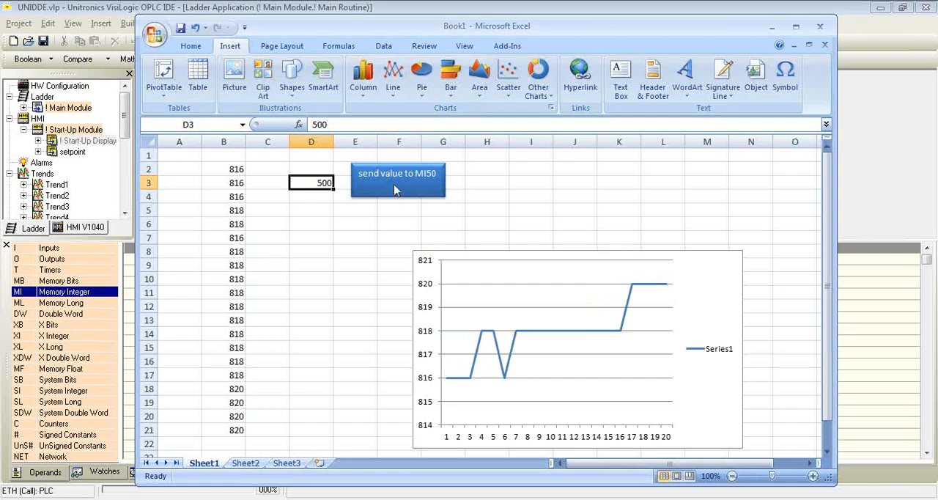
Switch to VisiLogic, check the PLC's TCP/IP project settings and start the online test.
{"action": "mouse_move", "coordinate": [403, 498]}
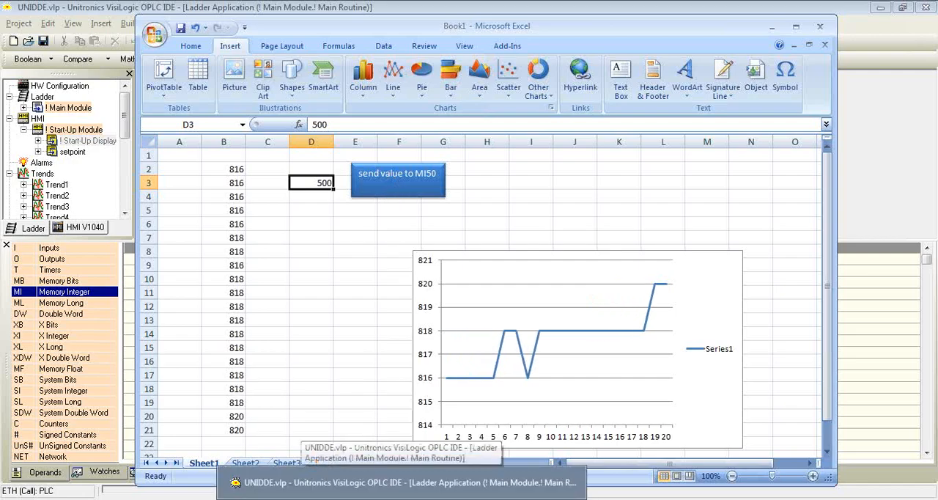
{"action": "left_click", "coordinate": [402, 482]}
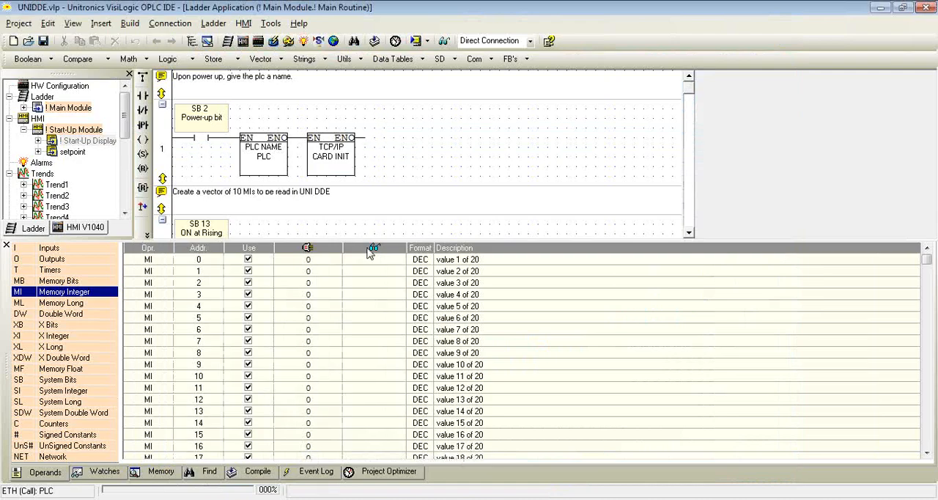
{"action": "left_click", "coordinate": [184, 23]}
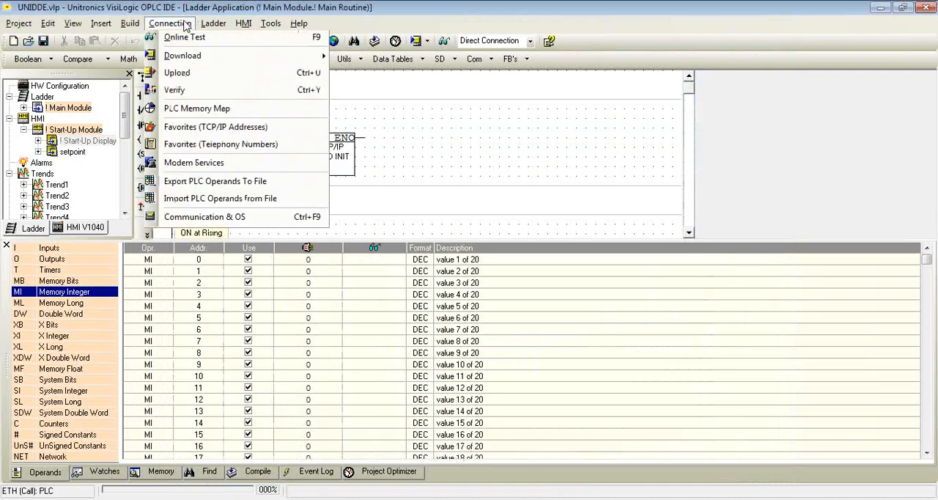
{"action": "left_click", "coordinate": [210, 220]}
{"action": "left_click", "coordinate": [548, 206]}
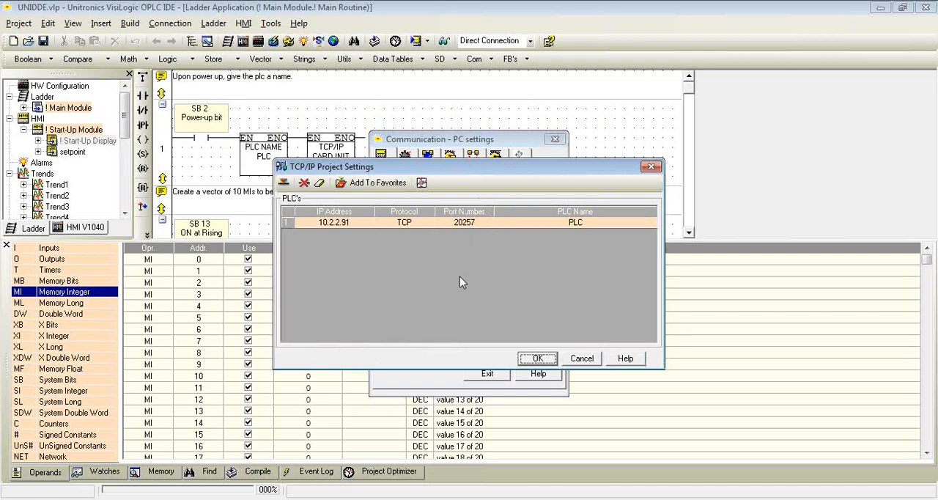
{"action": "left_click", "coordinate": [537, 358]}
{"action": "left_click", "coordinate": [465, 350]}
{"action": "left_click", "coordinate": [487, 374]}
{"action": "left_click", "coordinate": [443, 40]}
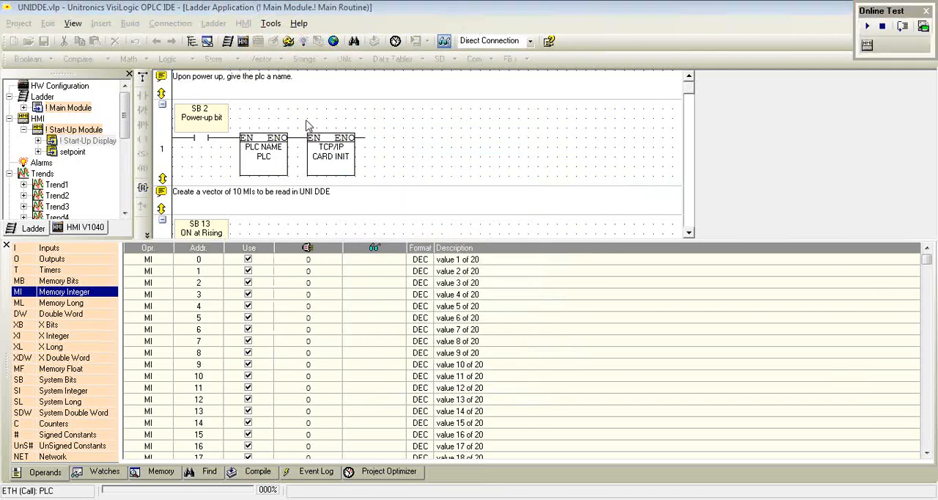
Go to address 50 in the Memory Integer list to check the set point value.
{"action": "right_click", "coordinate": [77, 294]}
{"action": "left_click", "coordinate": [109, 303]}
{"action": "type", "text": "50"}
{"action": "key", "text": "Return"}
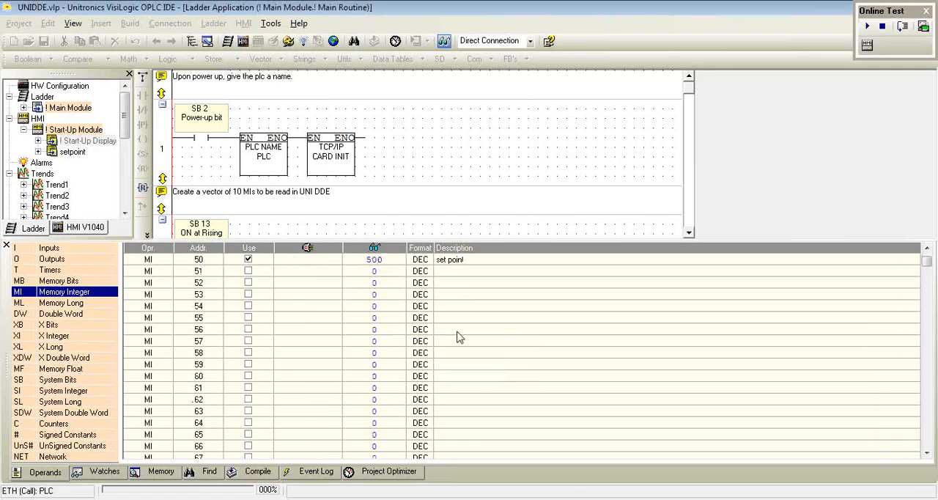
Switch back to Excel, set cell D3 to 200 and send it to MI 50 with the blue box.
{"action": "key", "text": "alt+Tab"}
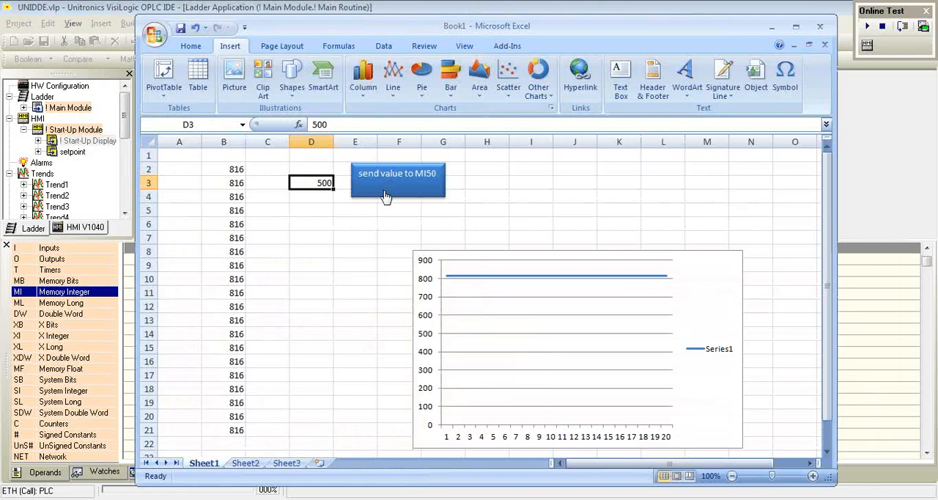
{"action": "type", "text": "200"}
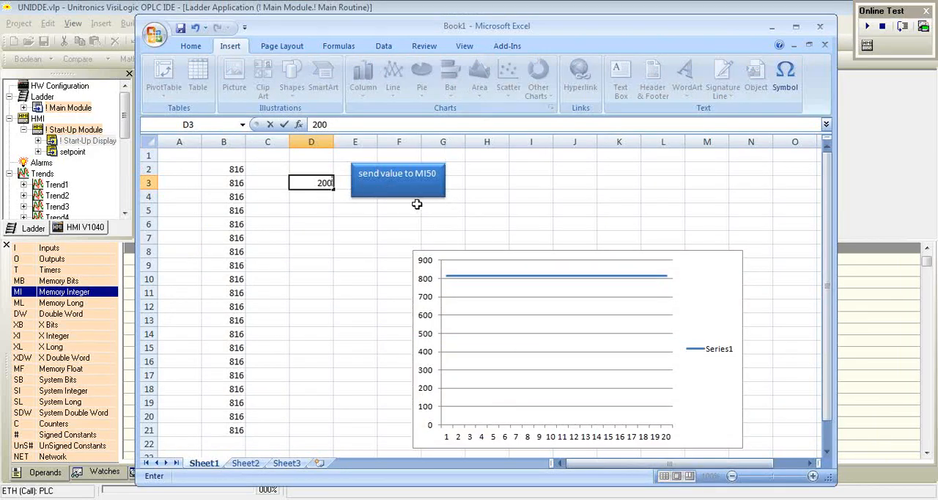
{"action": "left_click", "coordinate": [397, 177]}
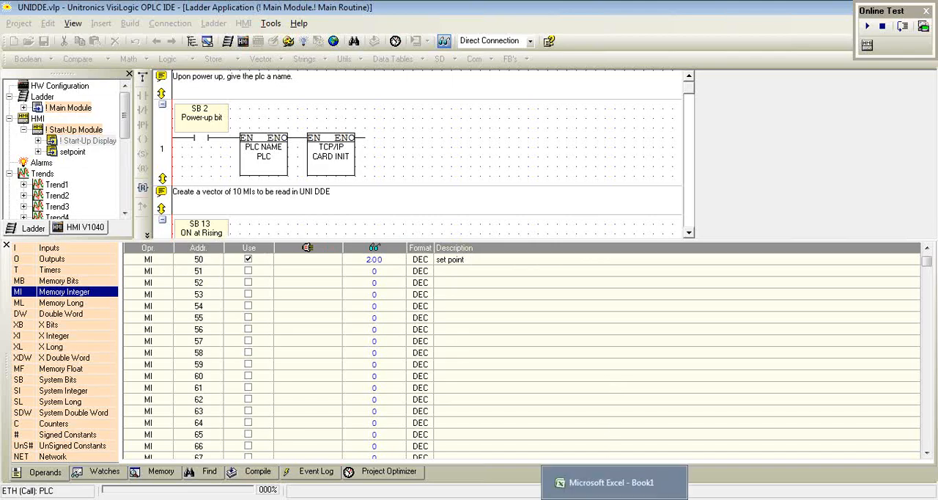
Switch through Excel to UniDDE and stop the running communication.
{"action": "left_click", "coordinate": [614, 485]}
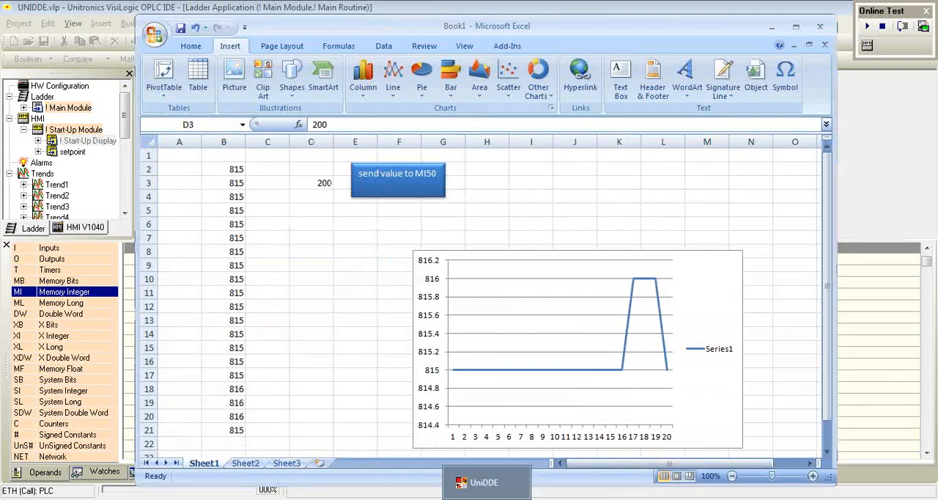
{"action": "key", "text": "alt+Tab"}
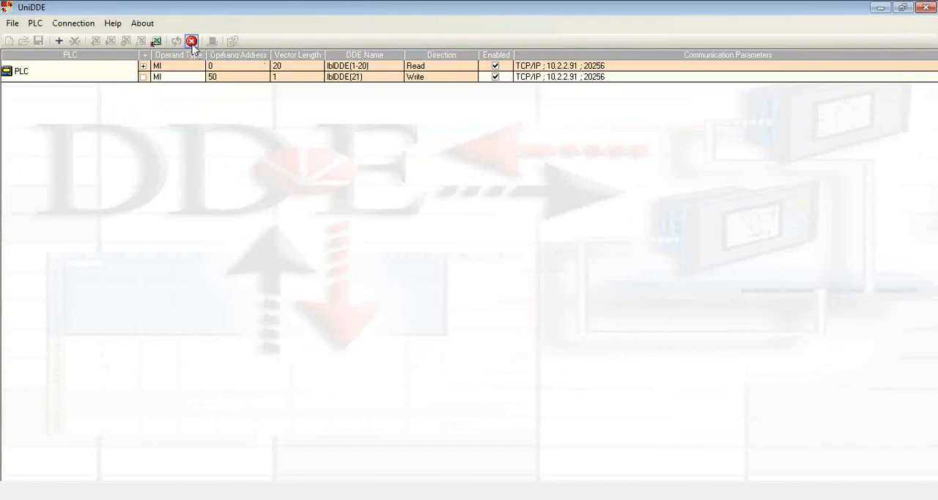
{"action": "left_click", "coordinate": [191, 41]}
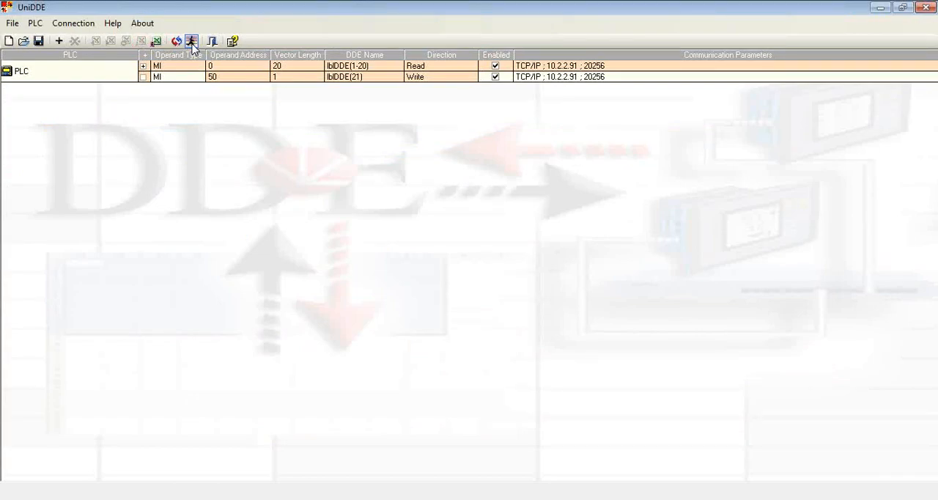
Configure the start-up options to load the DDE project from the Data Logging folder and enable Auto Run.
{"action": "left_click", "coordinate": [12, 23]}
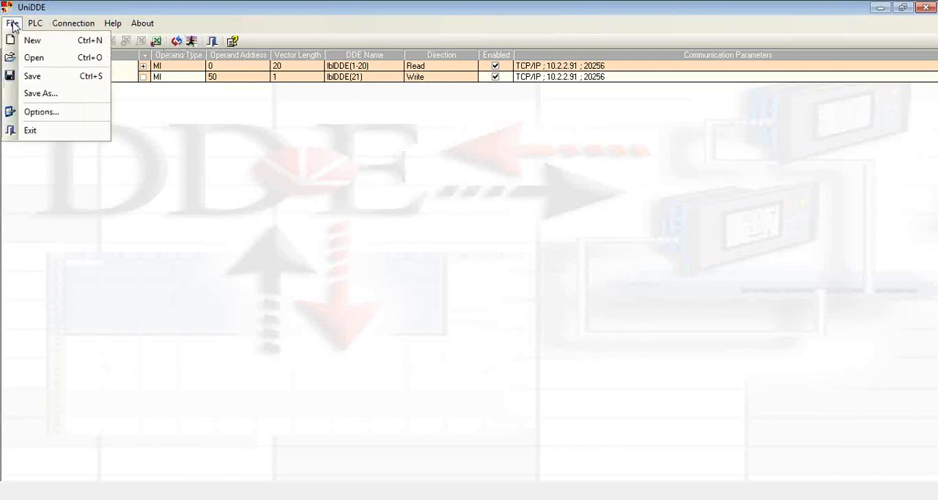
{"action": "left_click", "coordinate": [41, 111]}
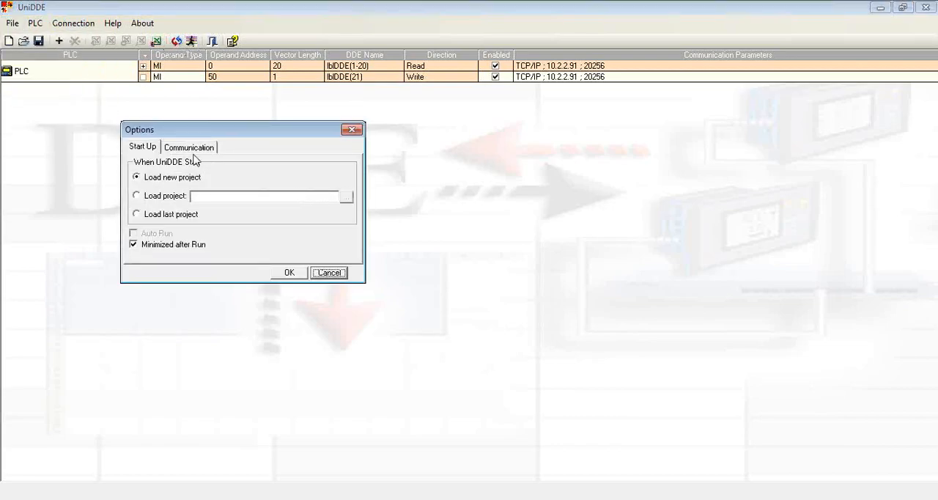
{"action": "left_click", "coordinate": [136, 197]}
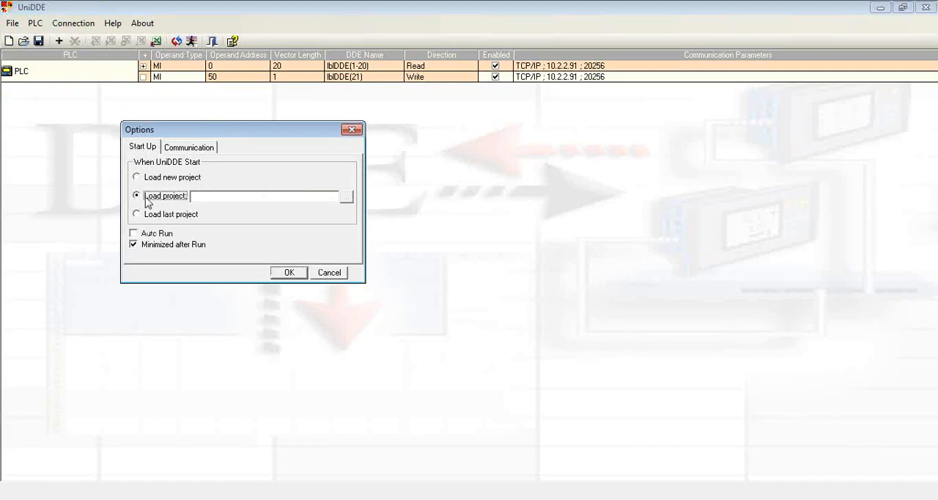
{"action": "left_click", "coordinate": [350, 198]}
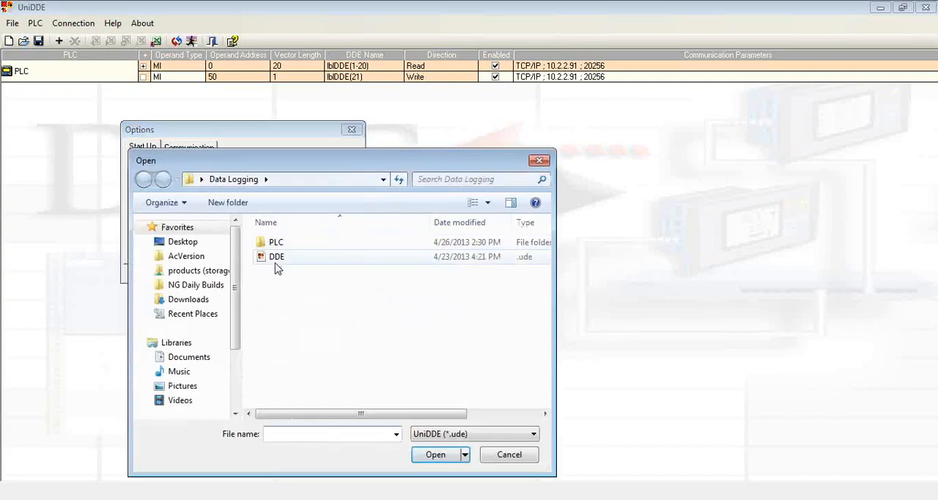
{"action": "left_click", "coordinate": [276, 267]}
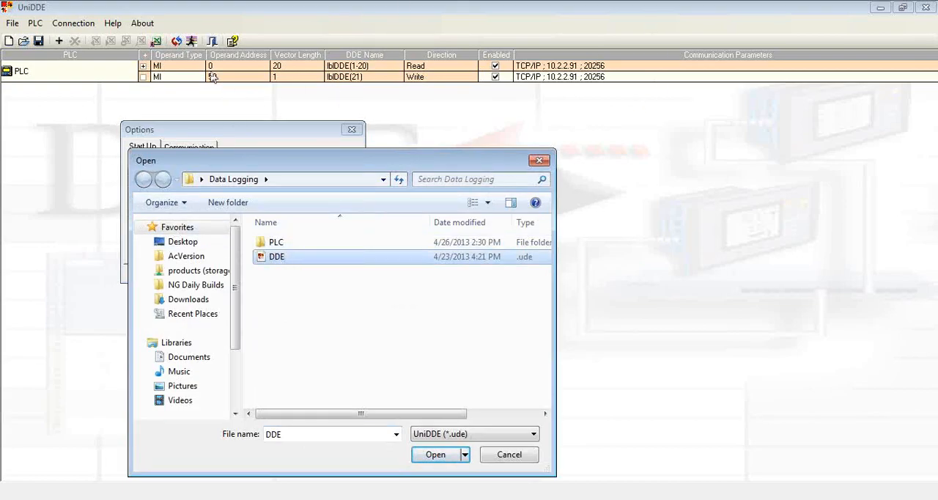
{"action": "left_click", "coordinate": [442, 456]}
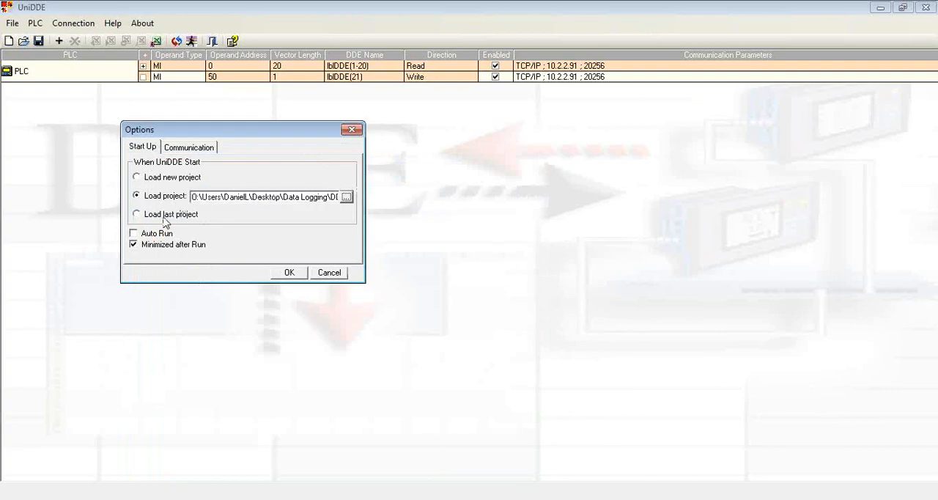
{"action": "left_click", "coordinate": [137, 235]}
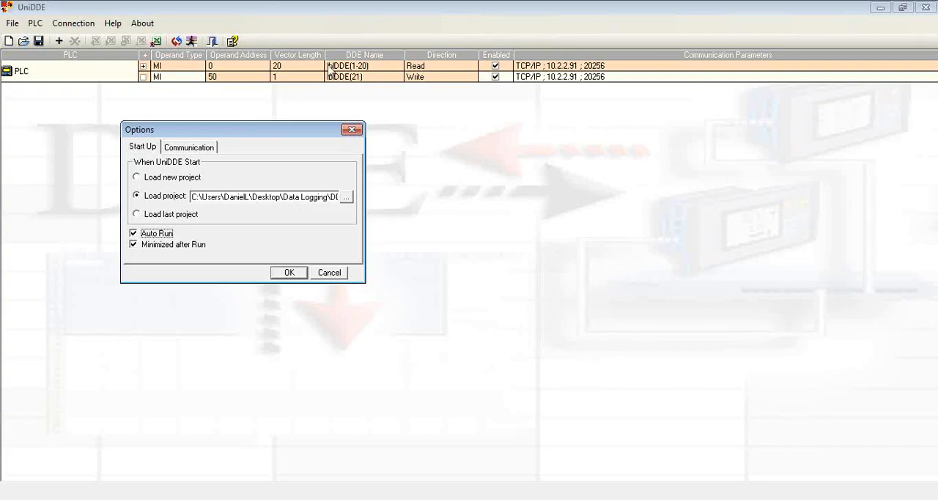
{"action": "left_click", "coordinate": [300, 274]}
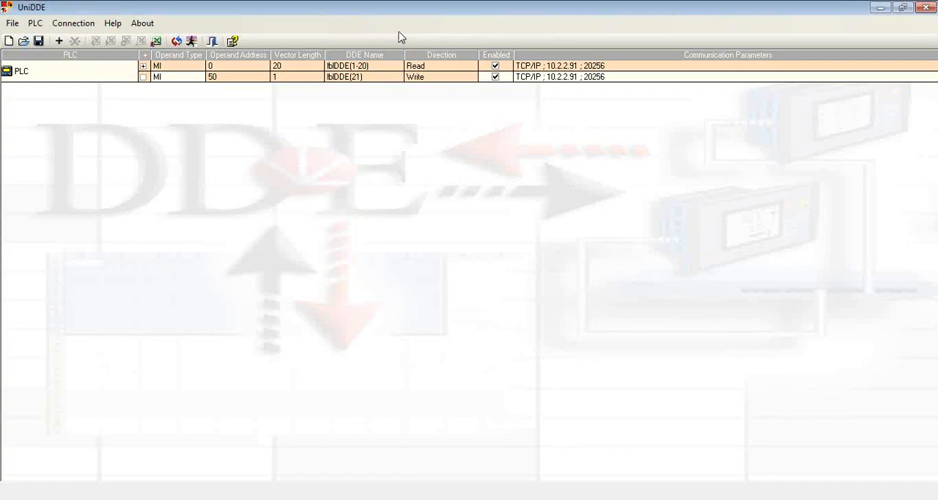
Switch to Excel to view the Book1 worksheet and chart, and minimize it to return to UniDDE.
{"action": "left_click", "coordinate": [605, 489]}
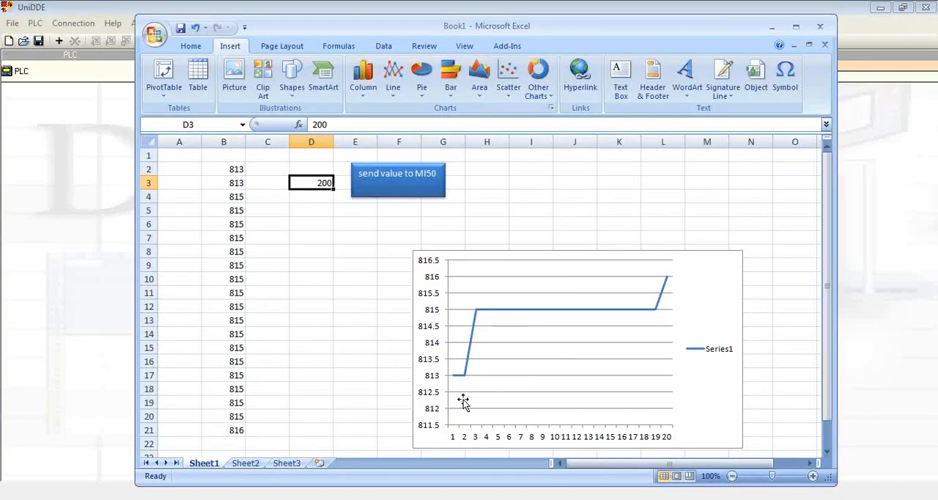
{"action": "left_click", "coordinate": [772, 28]}
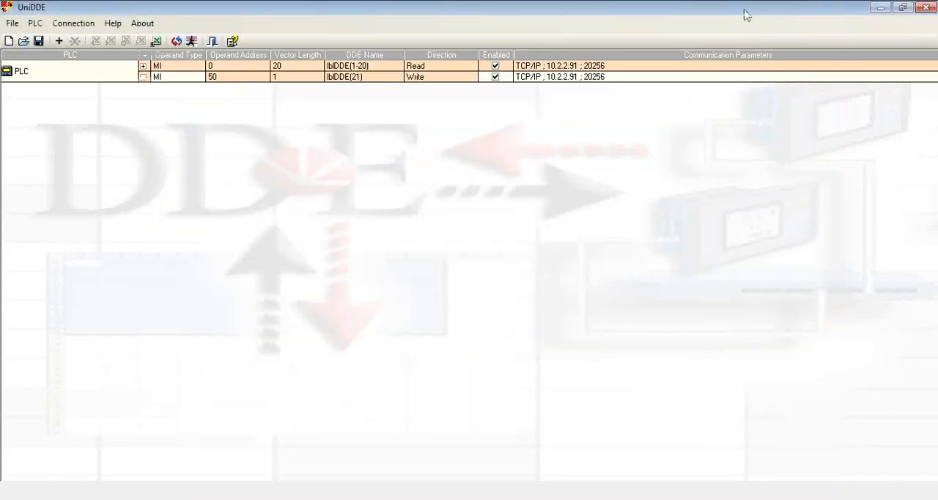